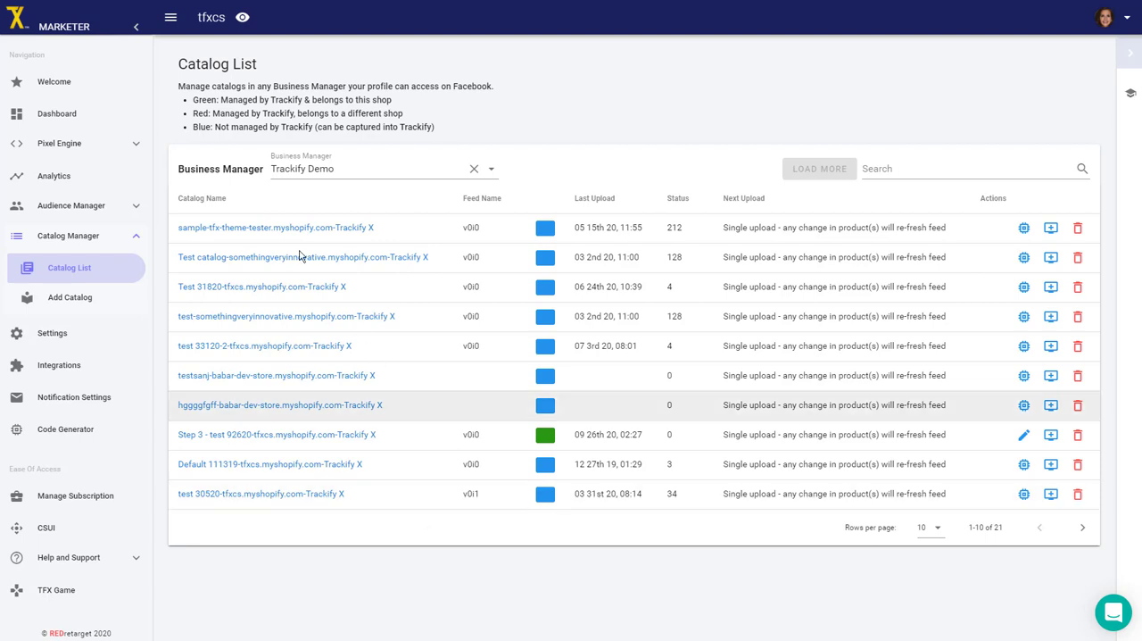
Check the available business managers, keep Trackify Demo selected, and set the catalog list to show all rows per page.
click(493, 171)
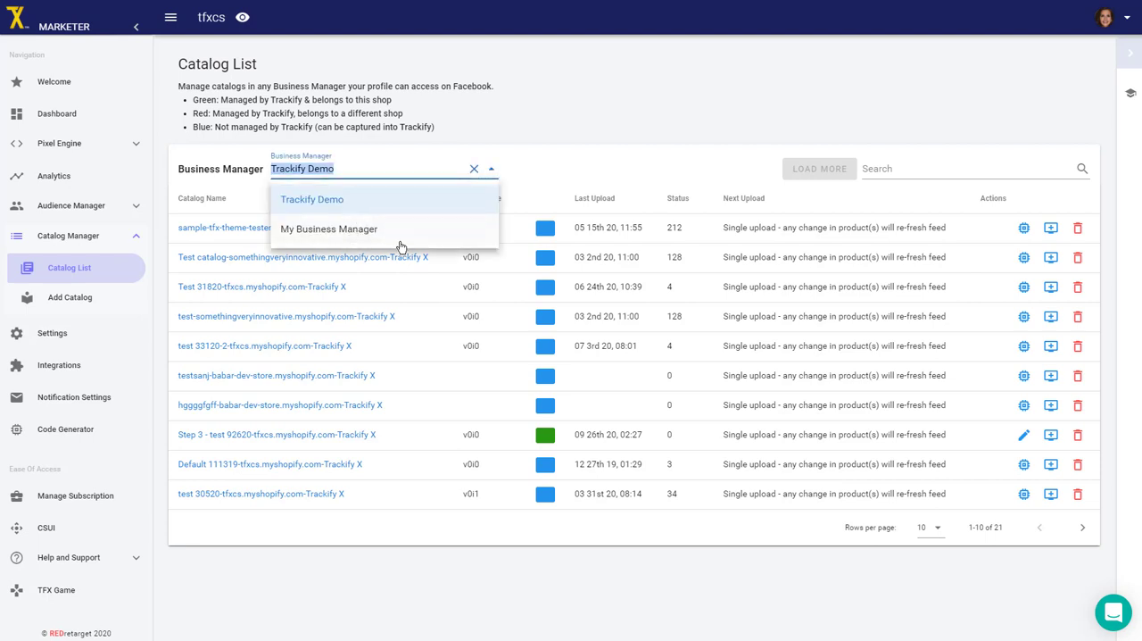
click(554, 167)
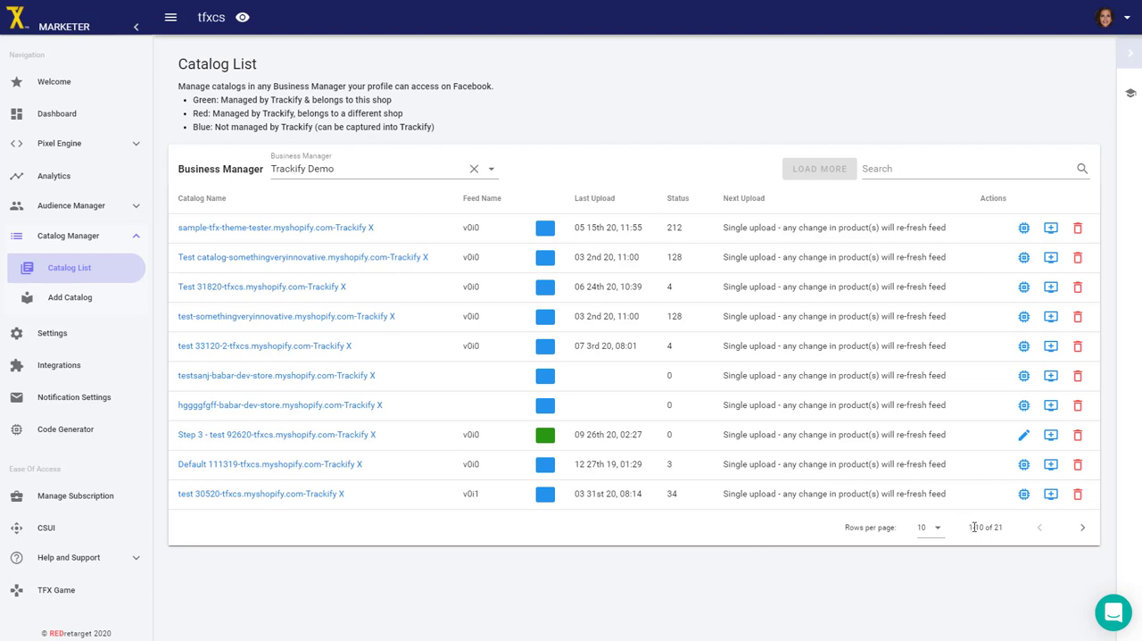
drag(970, 528, 1004, 533)
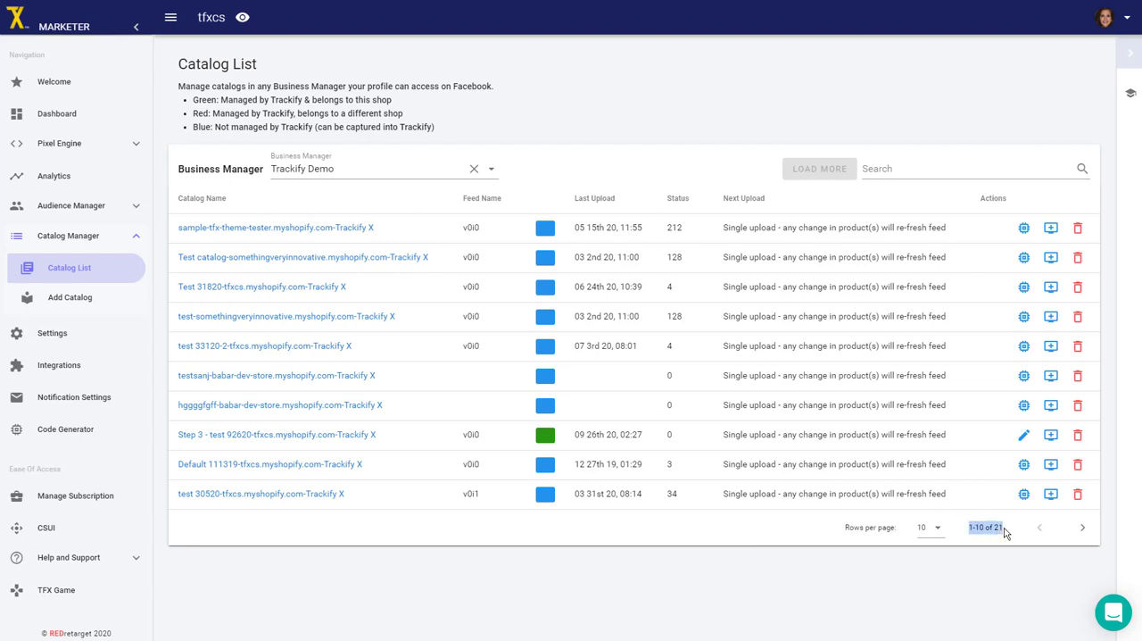
click(945, 538)
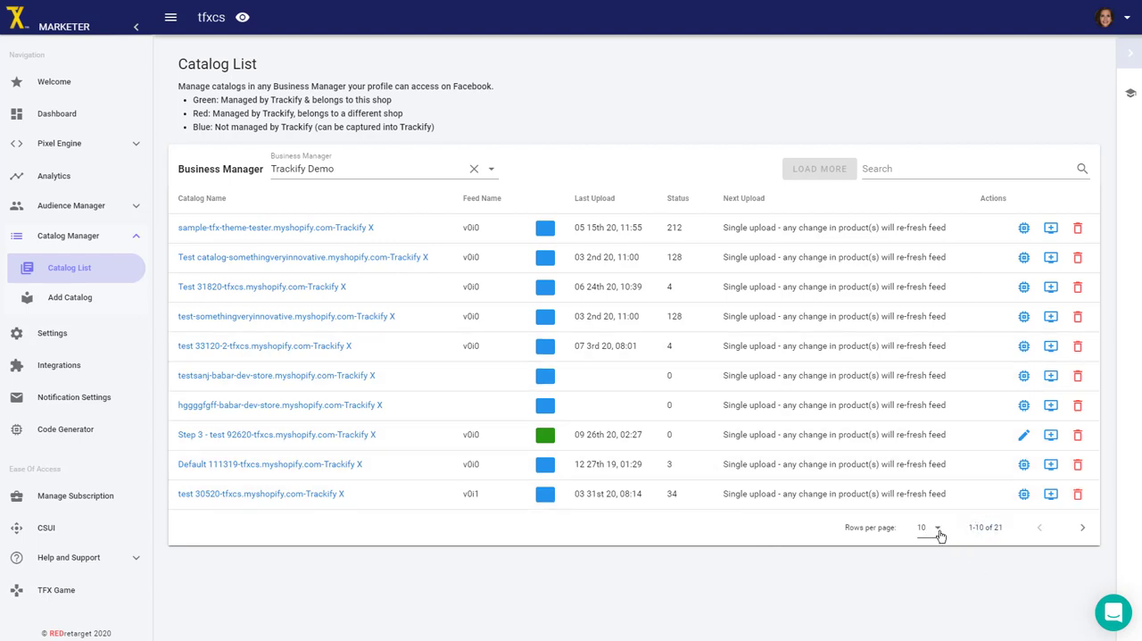
click(936, 530)
click(927, 617)
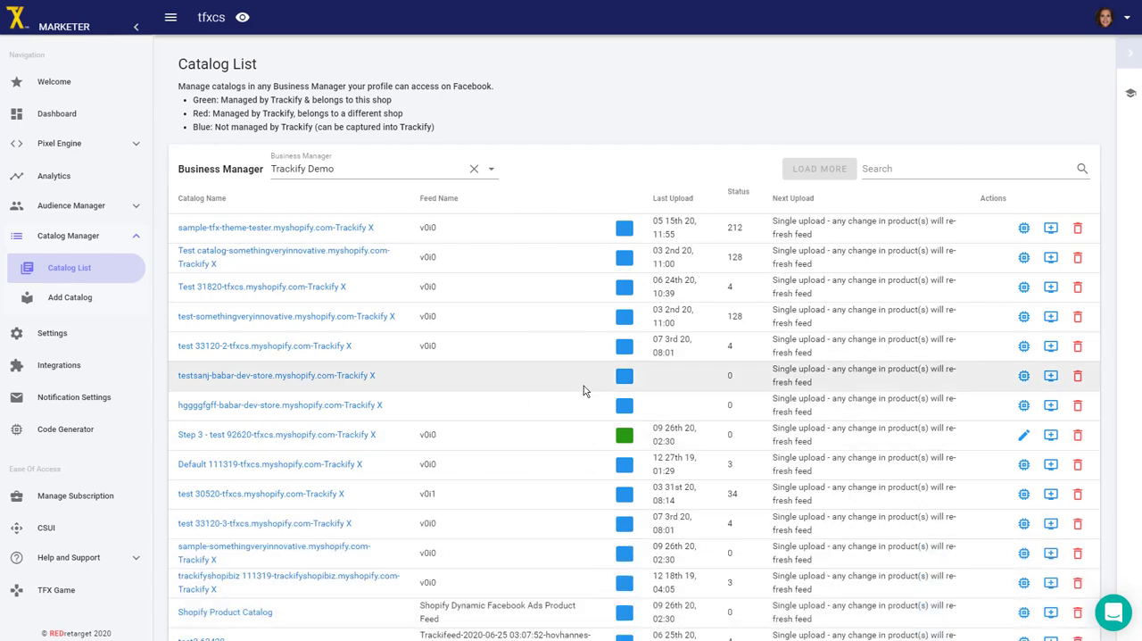
Examine the full catalog list, comparing the green, red and blue markers and the actions offered for each catalog.
scroll(586, 464, down, 5)
scroll(593, 482, up, 5)
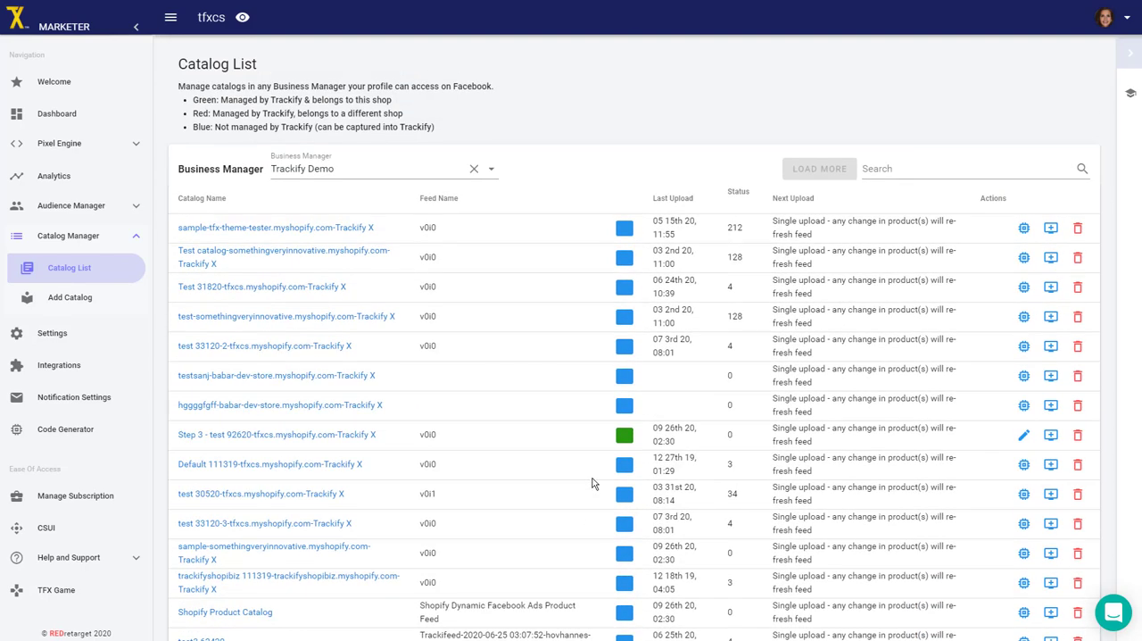
scroll(595, 480, down, 5)
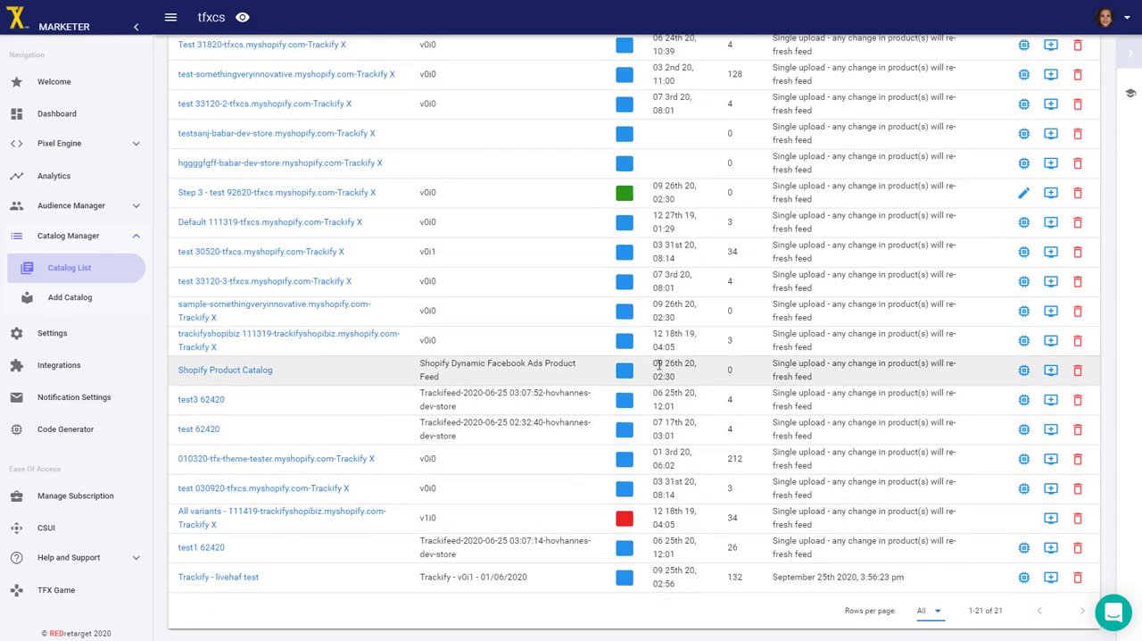
scroll(608, 214, up, 5)
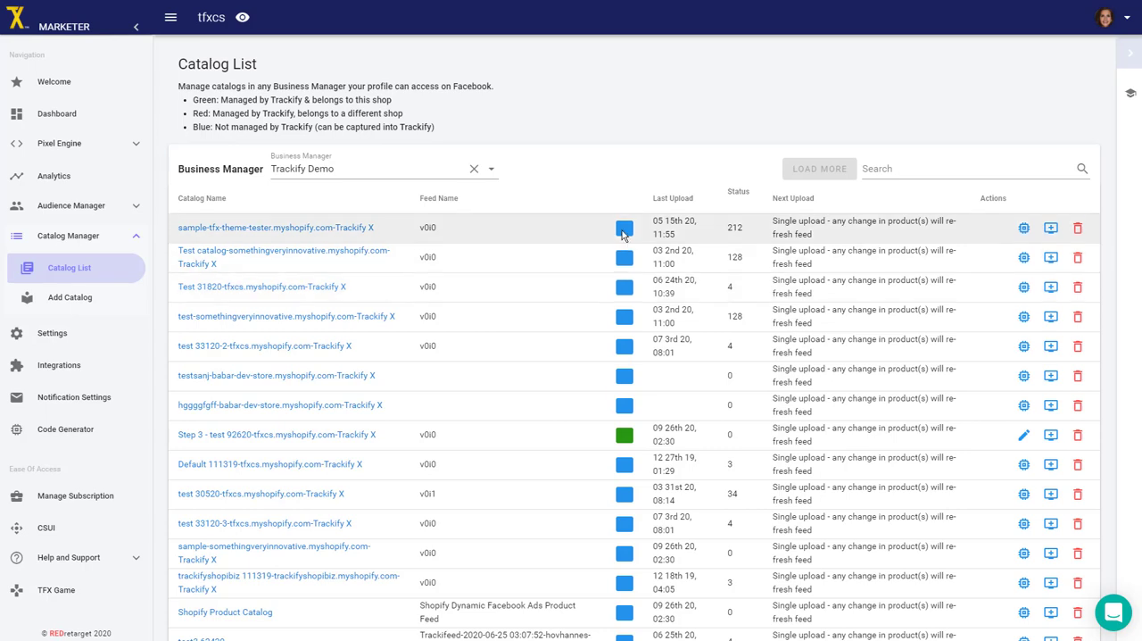
scroll(640, 567, down, 2)
scroll(639, 566, up, 2)
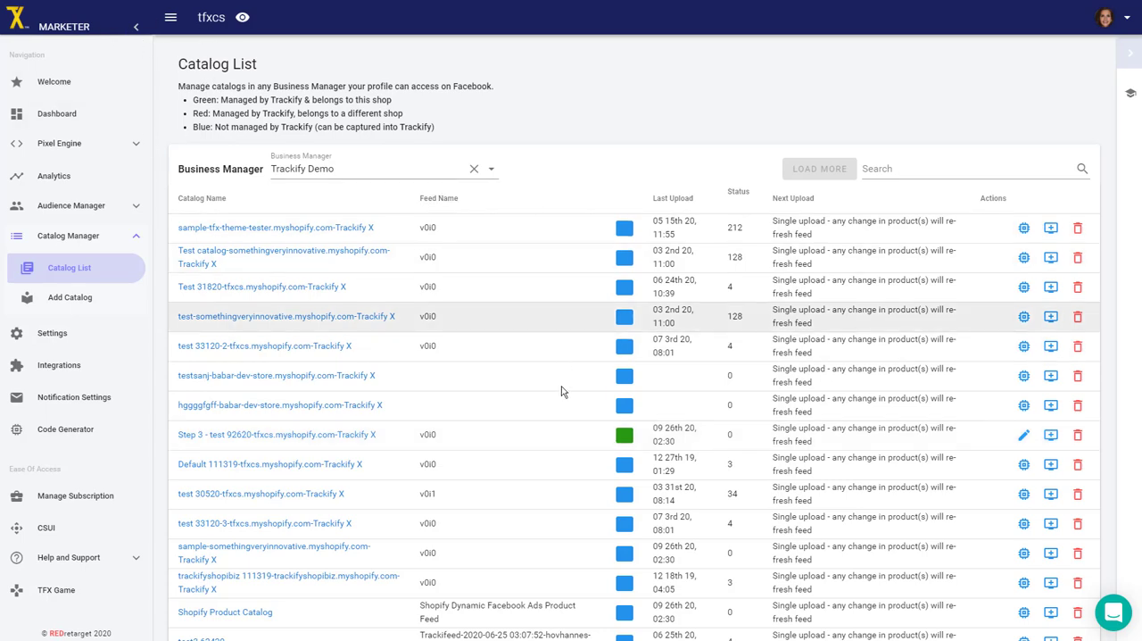
scroll(638, 518, down, 3)
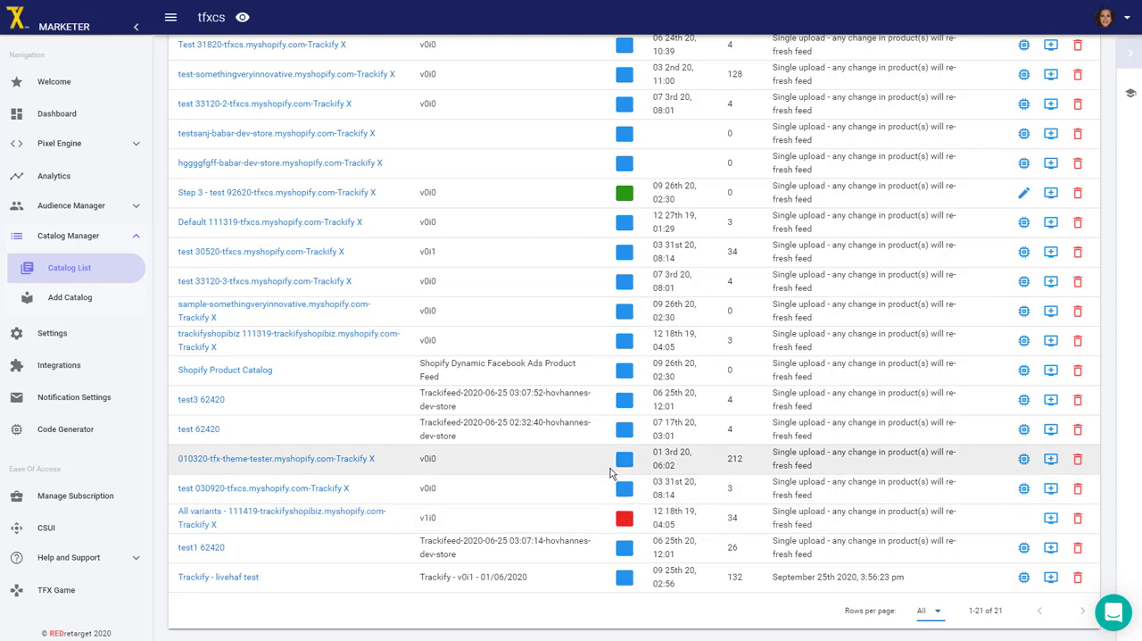
scroll(611, 473, up, 3)
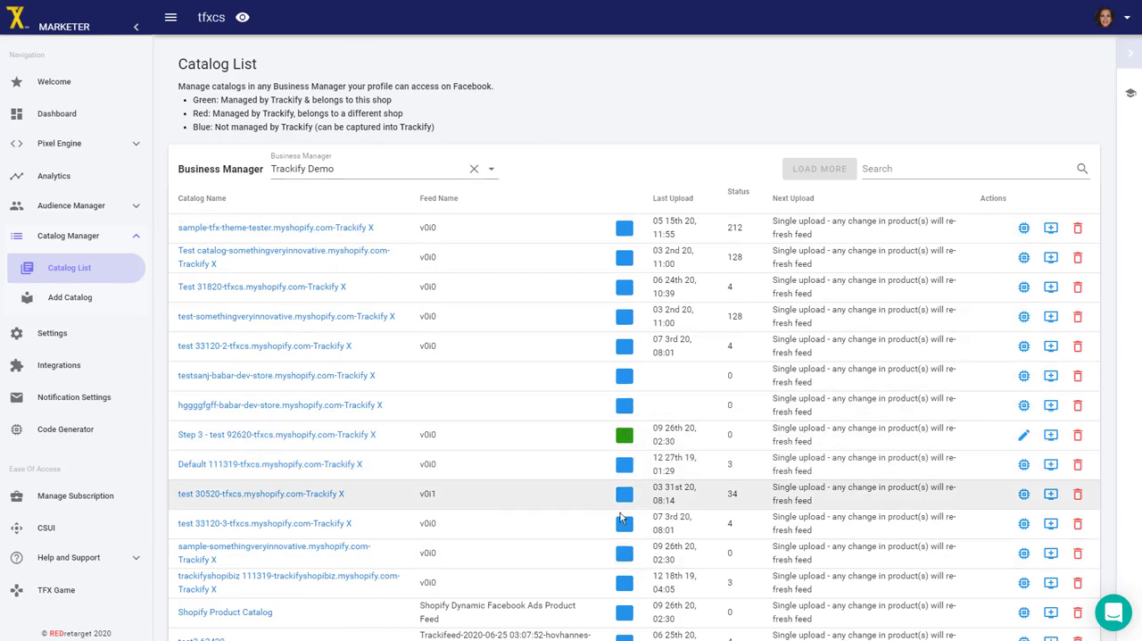
scroll(630, 598, down, 2)
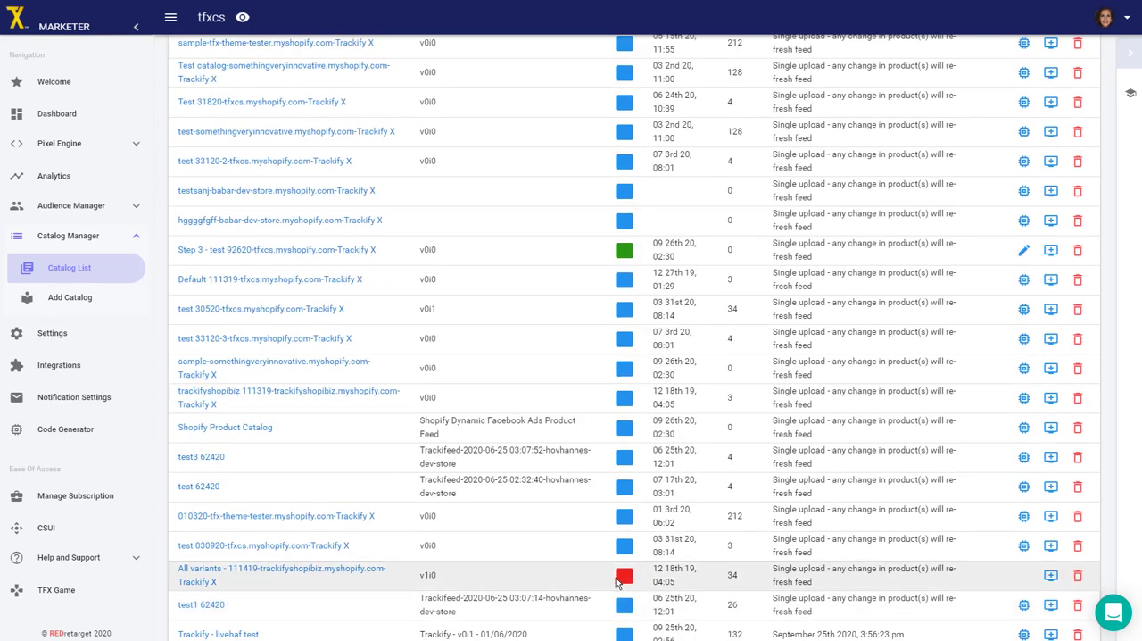
scroll(651, 568, up, 1)
scroll(651, 569, up, 2)
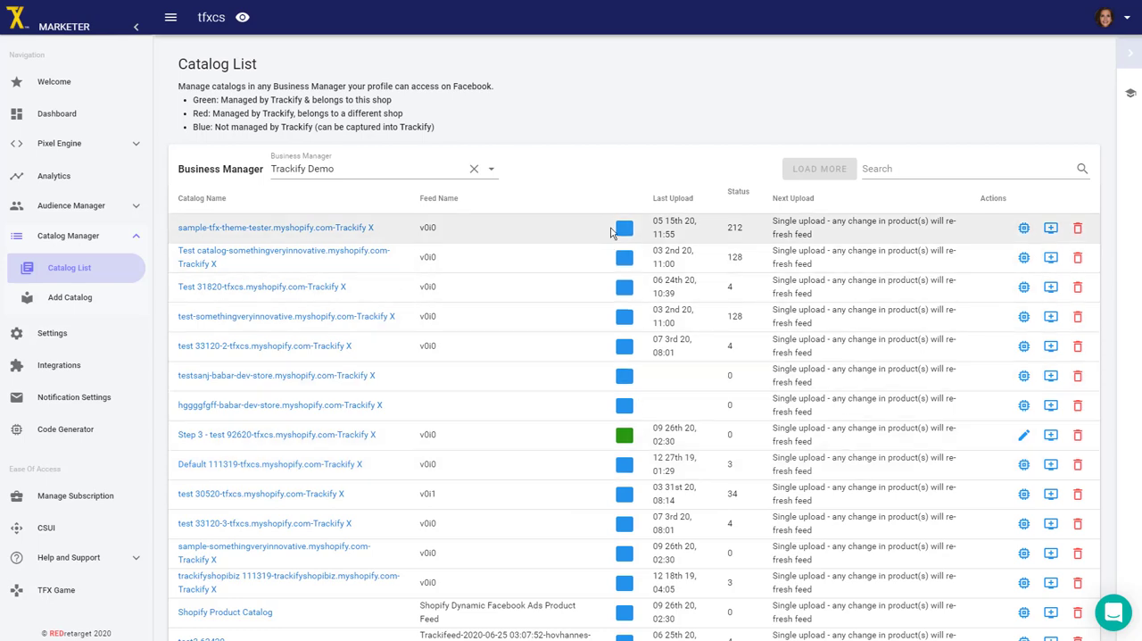
Filter the catalog list by 92620 and open the settings of the Step 3 - test 92620 catalog.
click(944, 172)
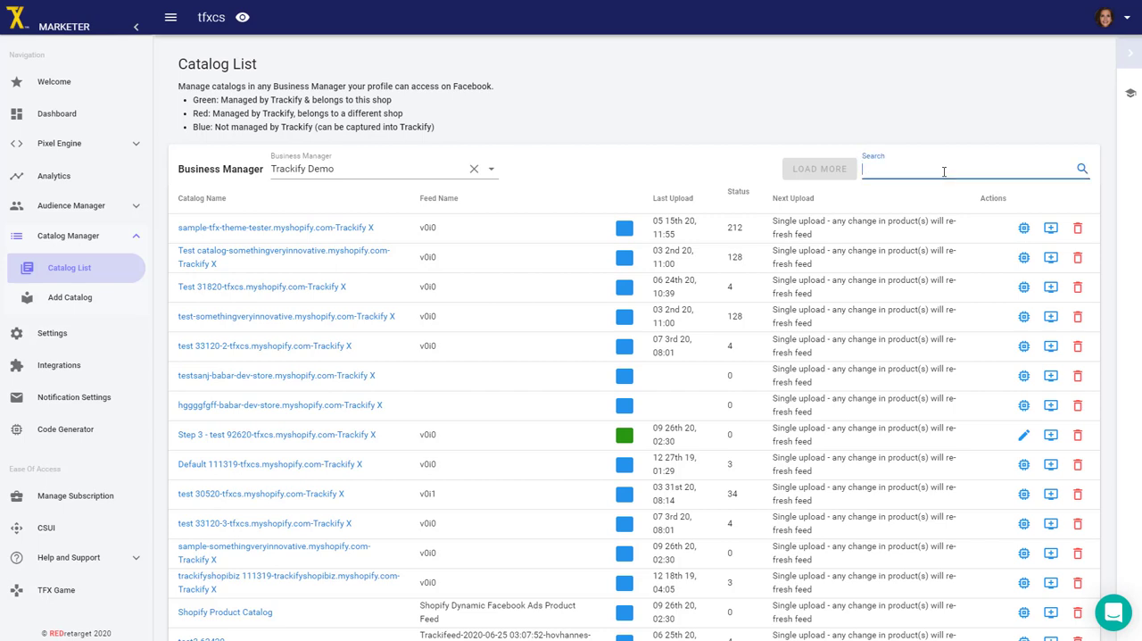
text(92620)
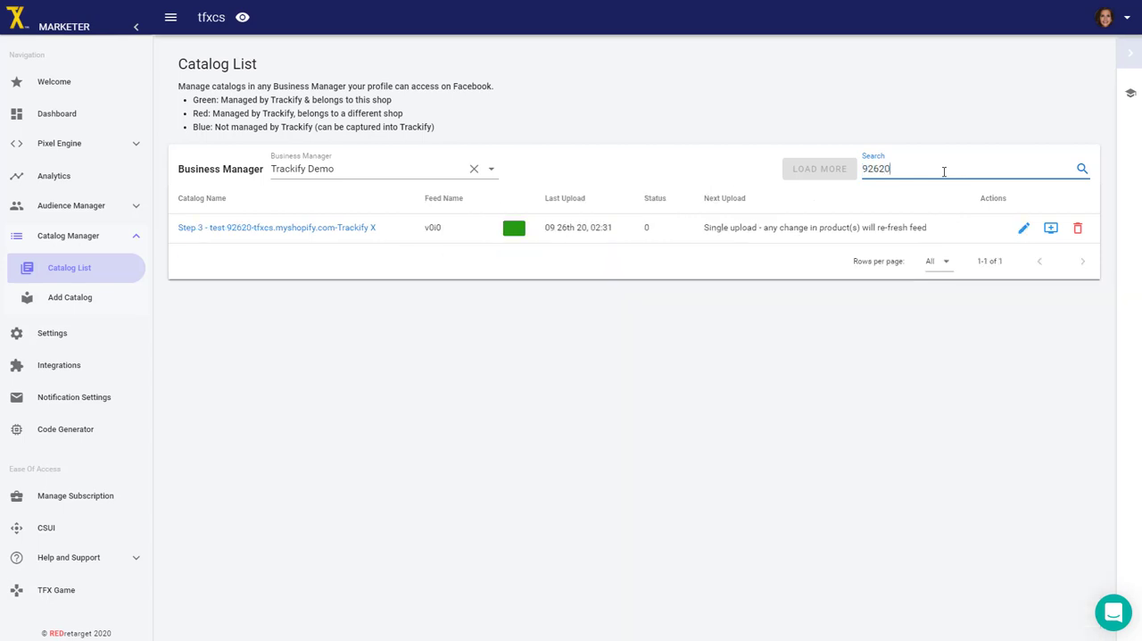
click(880, 117)
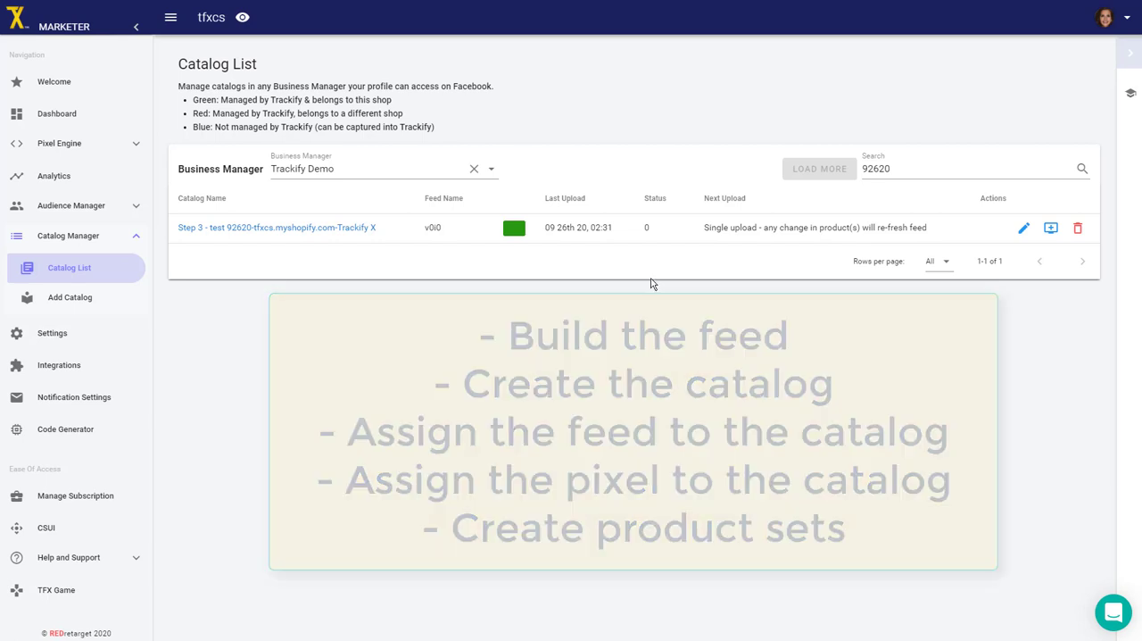
click(1024, 230)
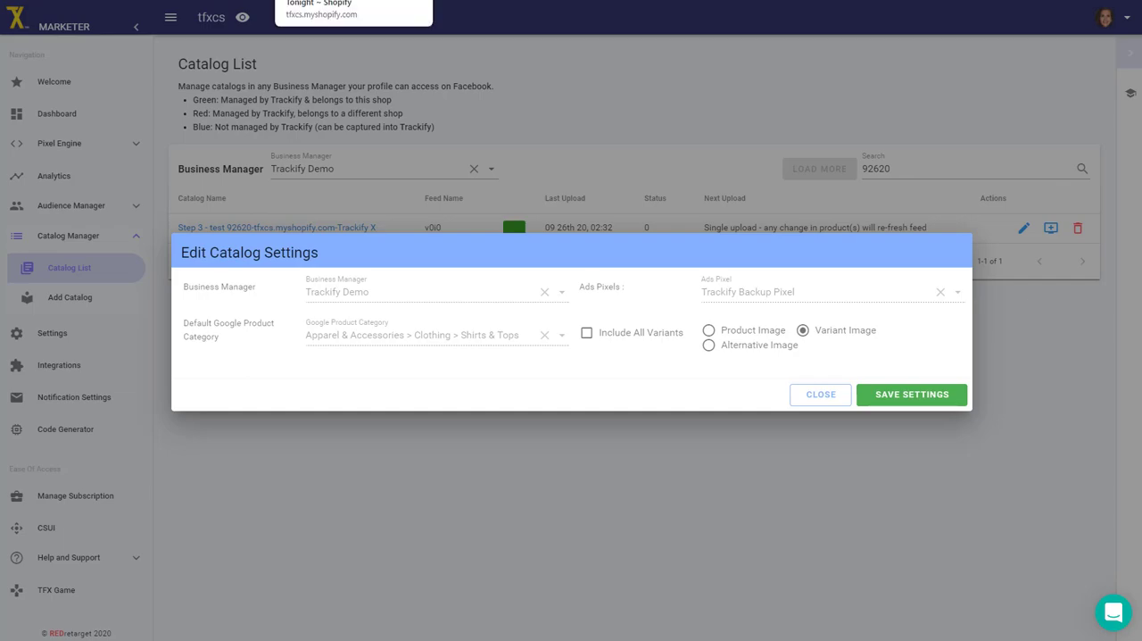
Switch to the I Saved a Beer Tonight product in Shopify and compare its media images with the images assigned to its variants.
click(357, 0)
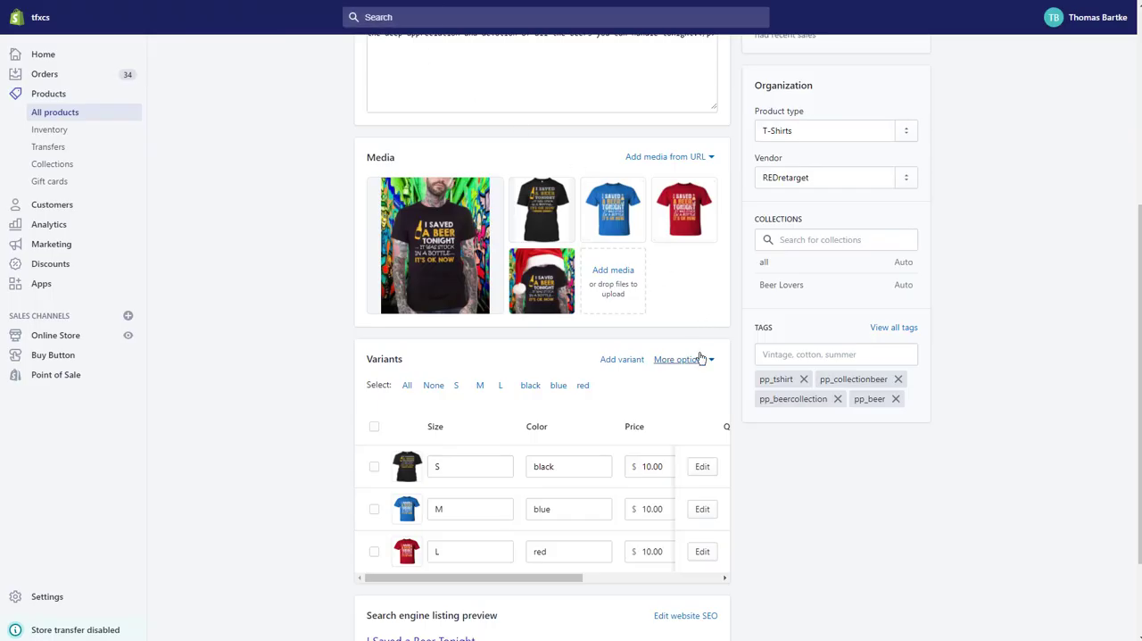
key(ctrl+plus)
key(ctrl+plus)
key(ctrl+plus)
key(ctrl+plus)
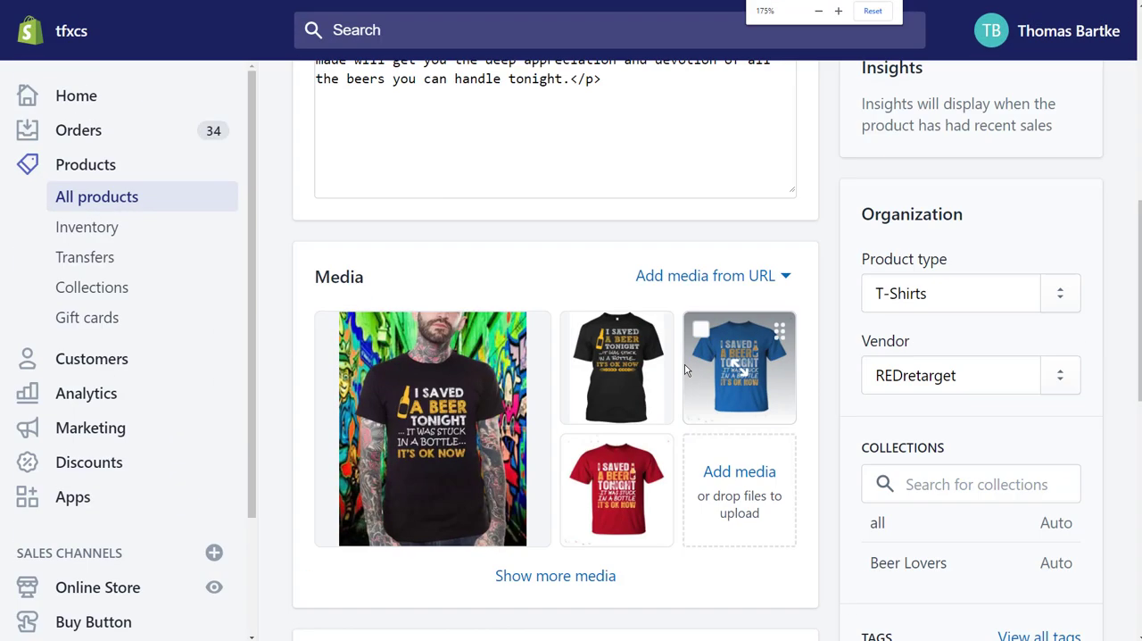
scroll(743, 366, down, 3)
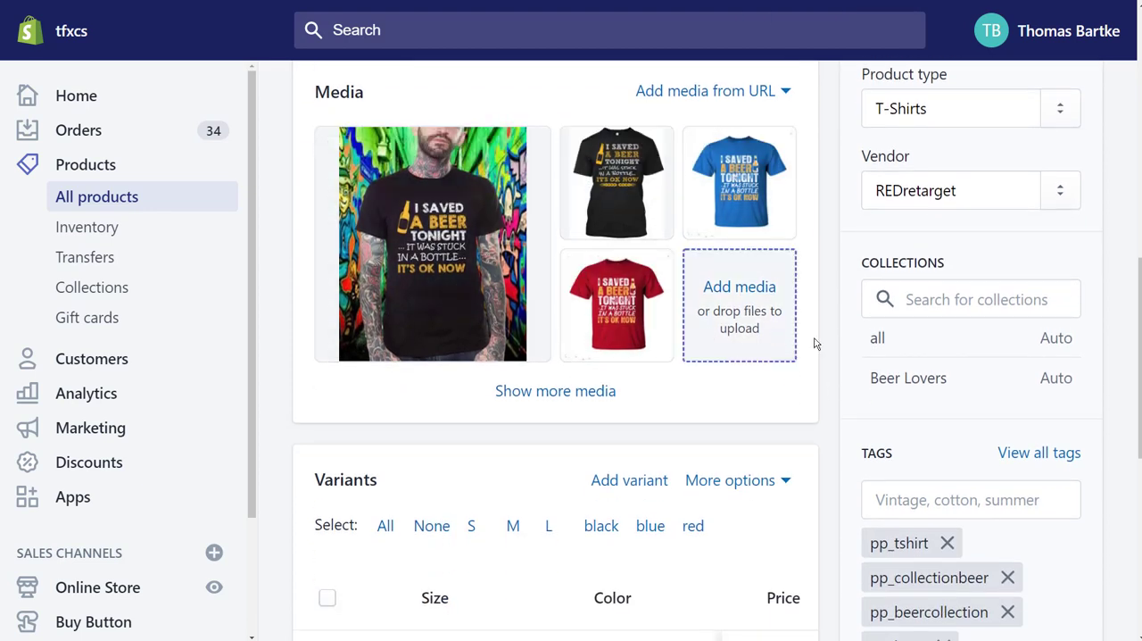
key(ctrl+minus)
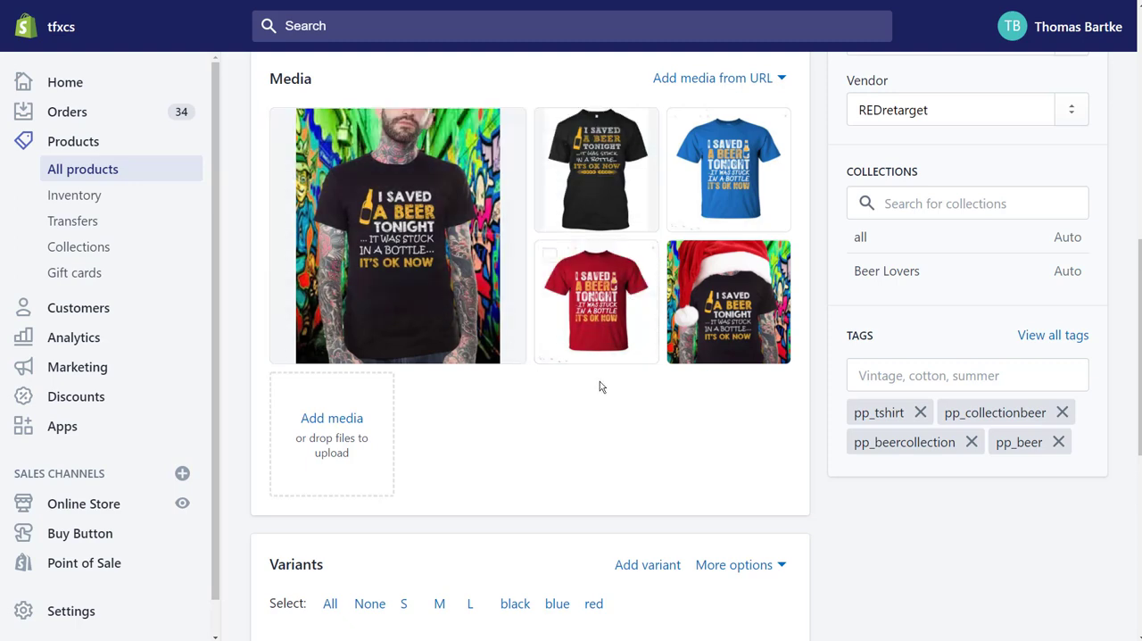
scroll(600, 384, down, 4)
scroll(601, 393, down, 1)
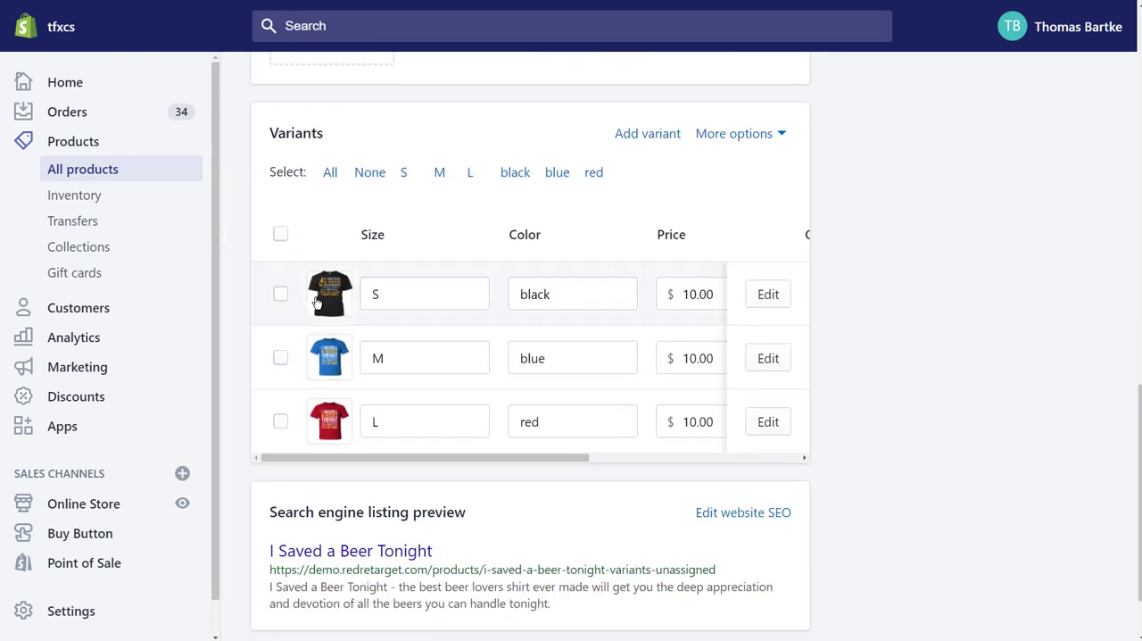
scroll(471, 324, up, 5)
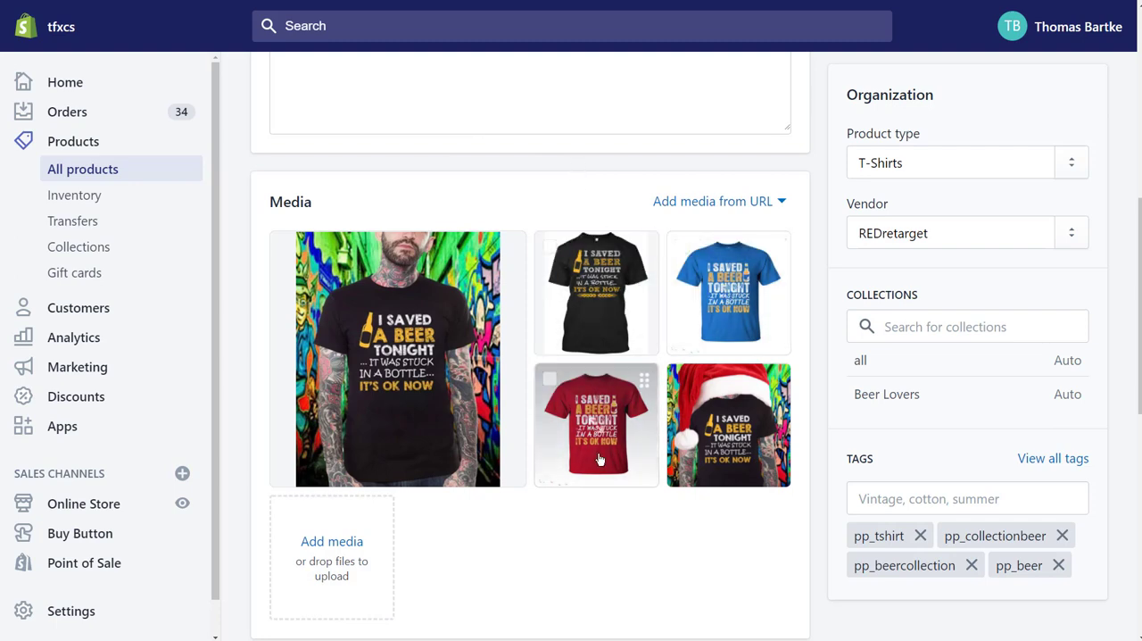
scroll(587, 482, down, 5)
scroll(587, 483, down, 1)
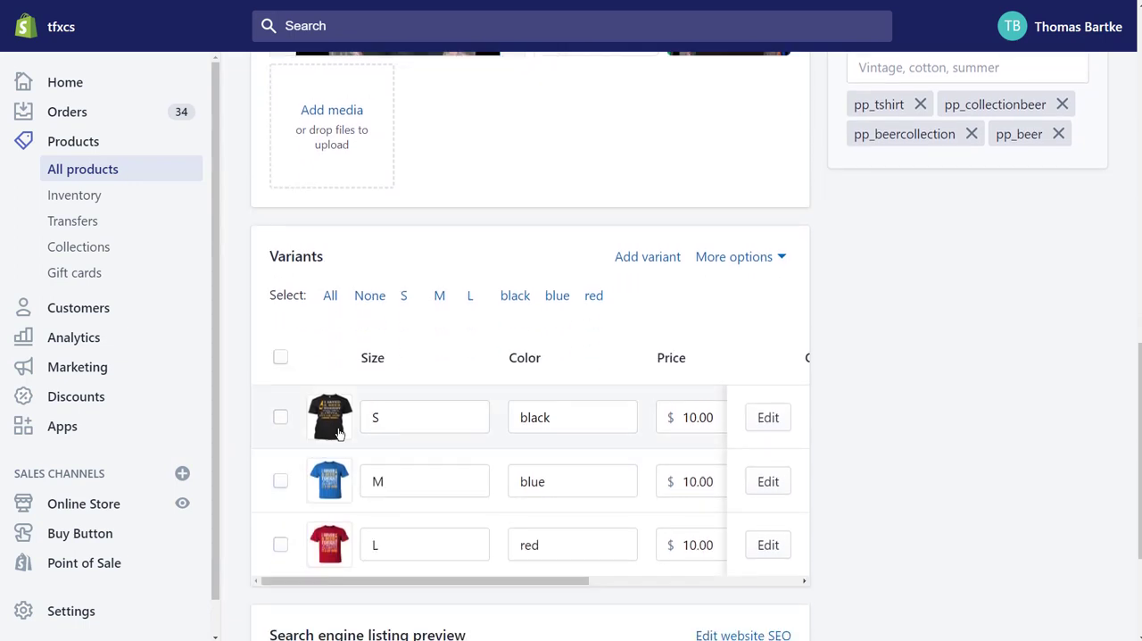
scroll(523, 214, up, 7)
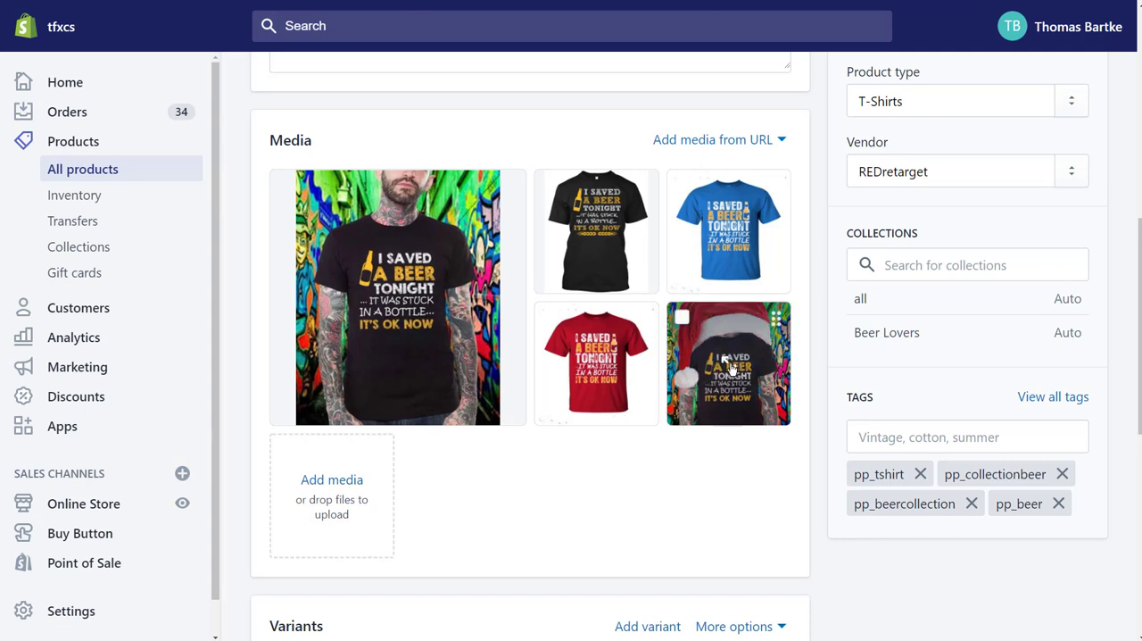
Move the Santa hat shirt image to second position in the product media, and return it to its original last position.
drag(730, 364, 593, 232)
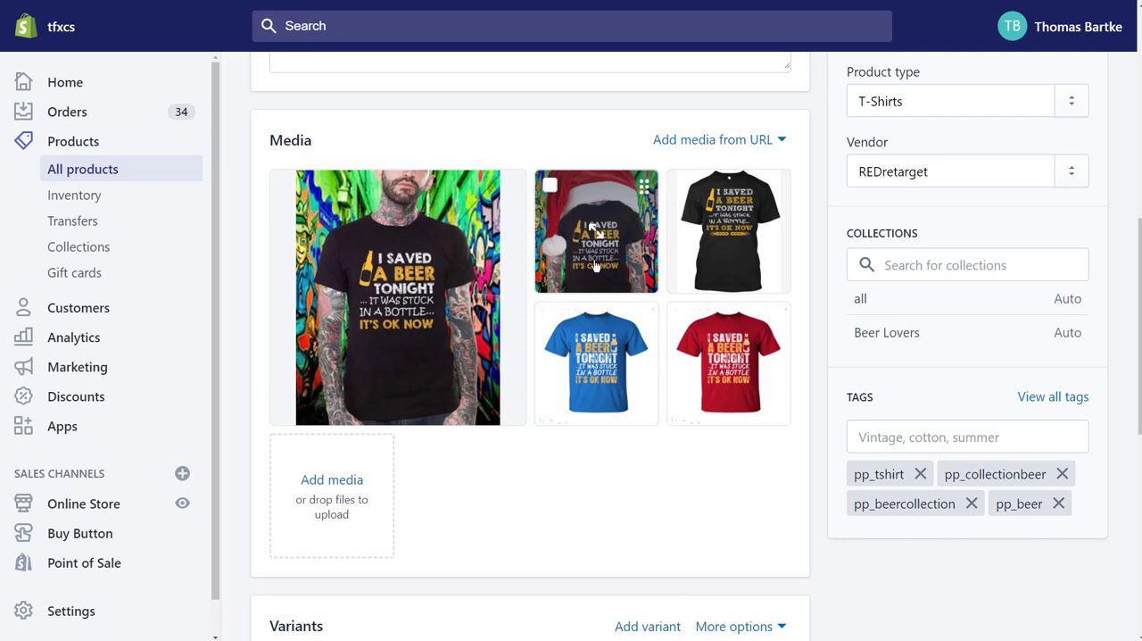
scroll(554, 477, down, 1)
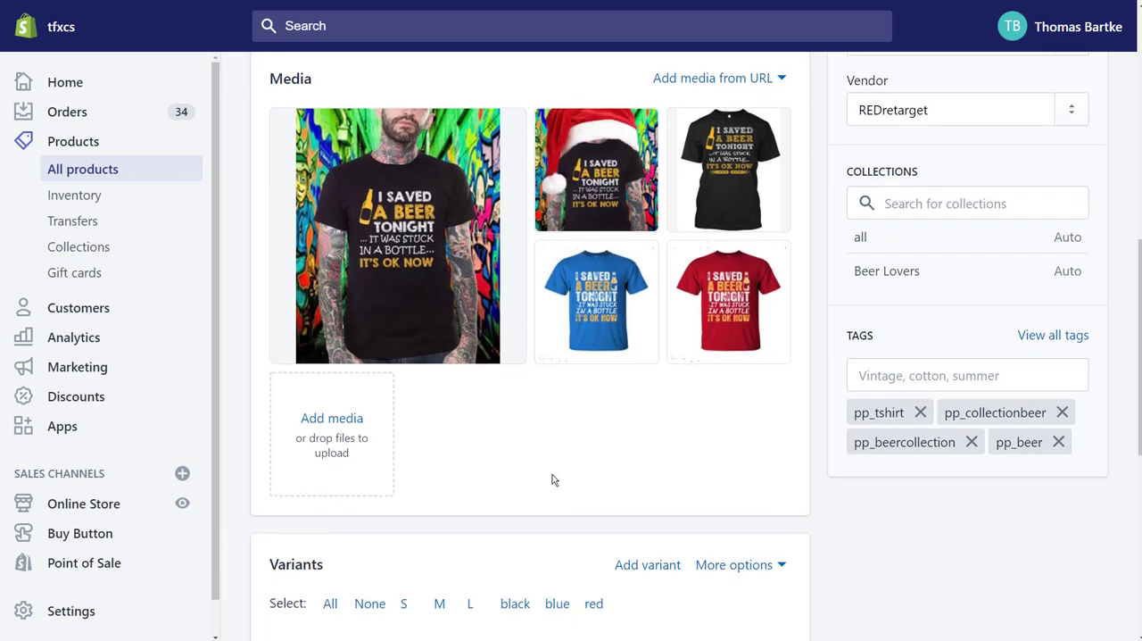
scroll(553, 477, up, 1)
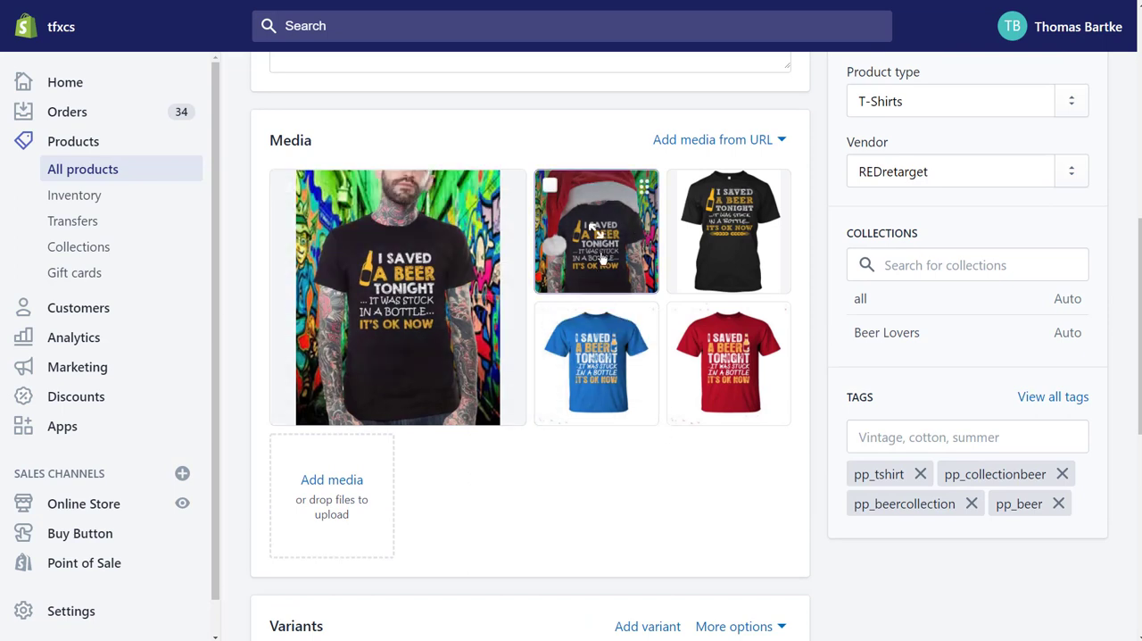
drag(606, 260, 724, 395)
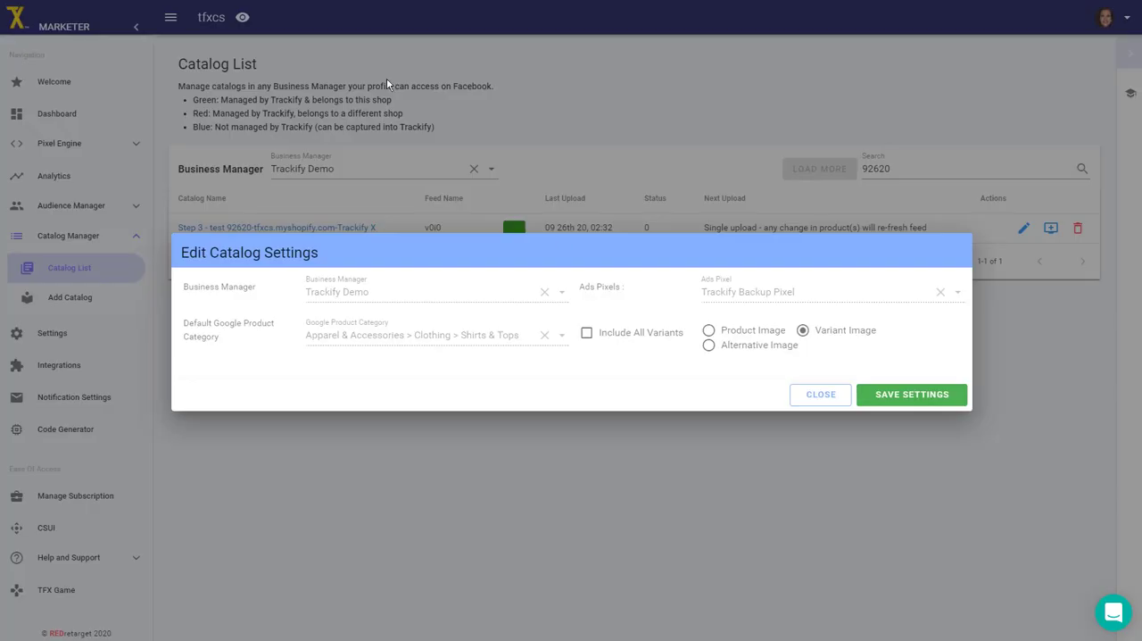
Close the catalog settings without saving and open the Sets page of the Step 3 - test 92620 catalog in Facebook Catalog Manager.
click(821, 394)
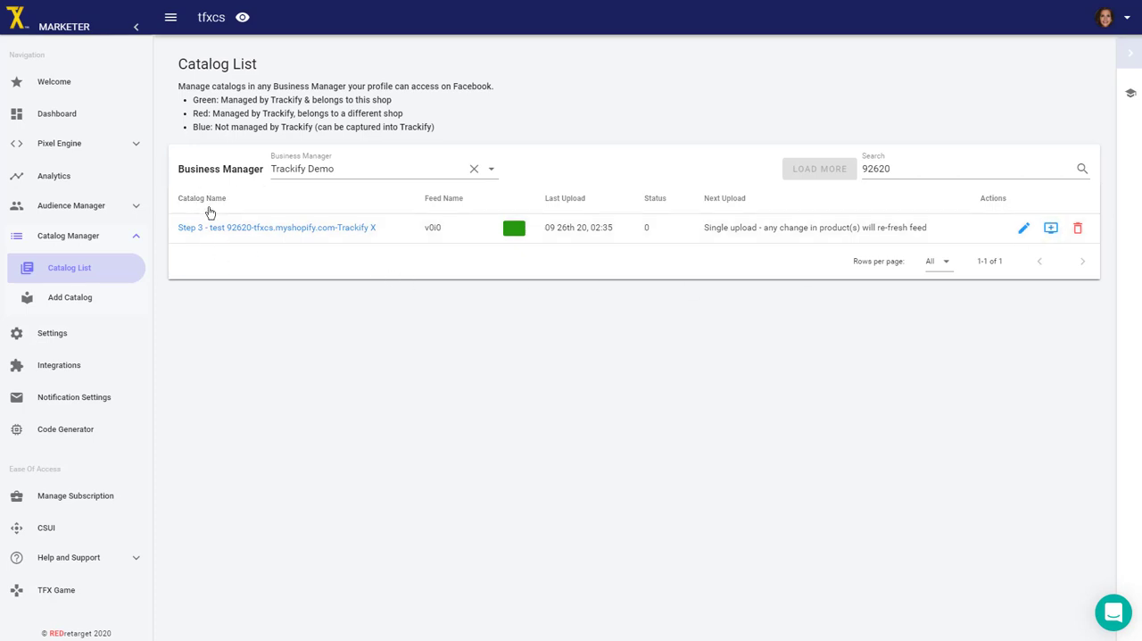
click(251, 229)
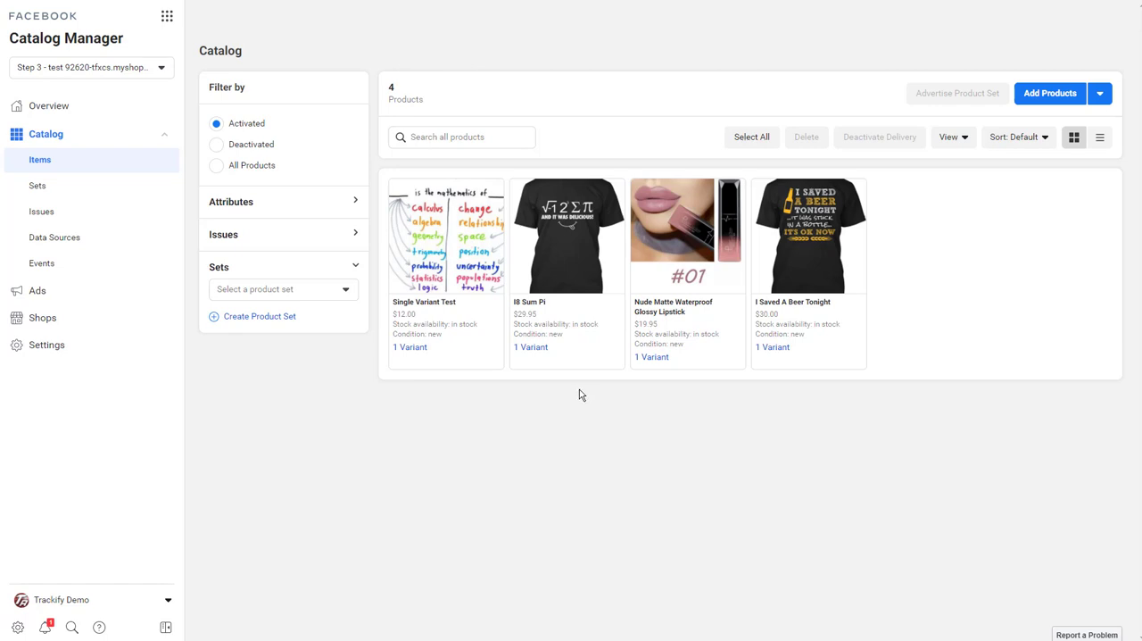
click(34, 188)
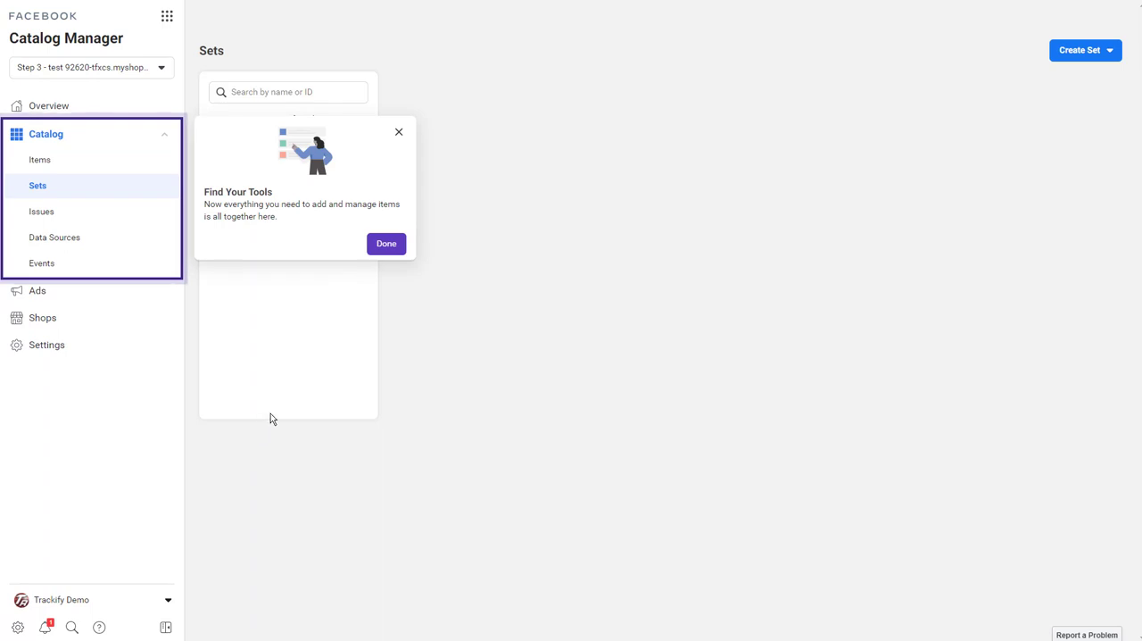
click(384, 246)
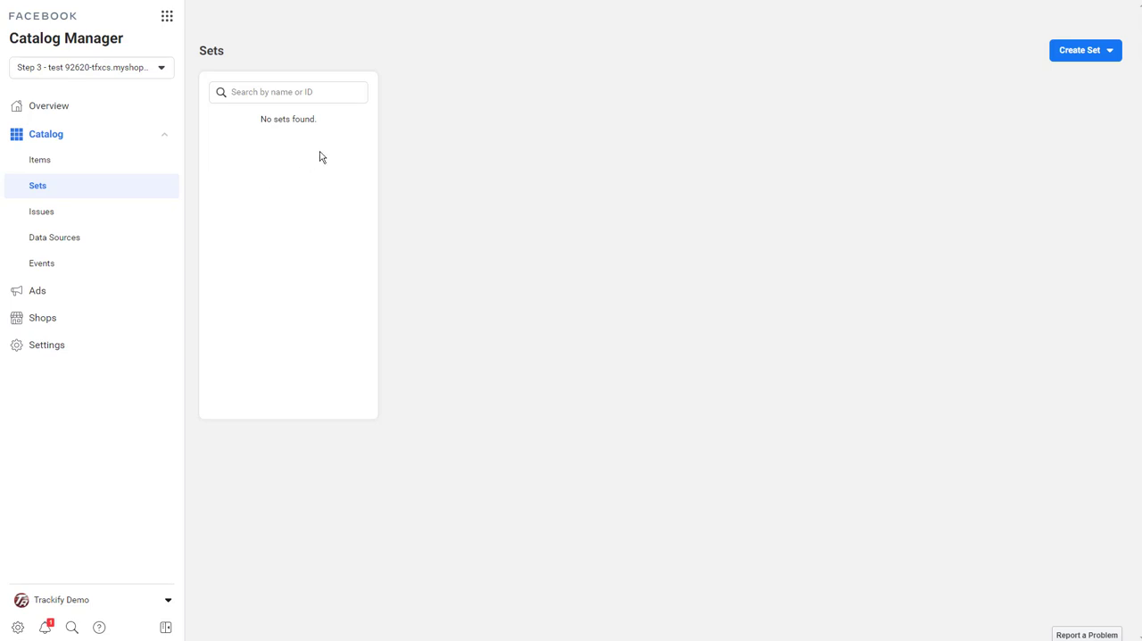
Return to the Trackify catalog list and filter the reloaded list by 92620.
click(370, 0)
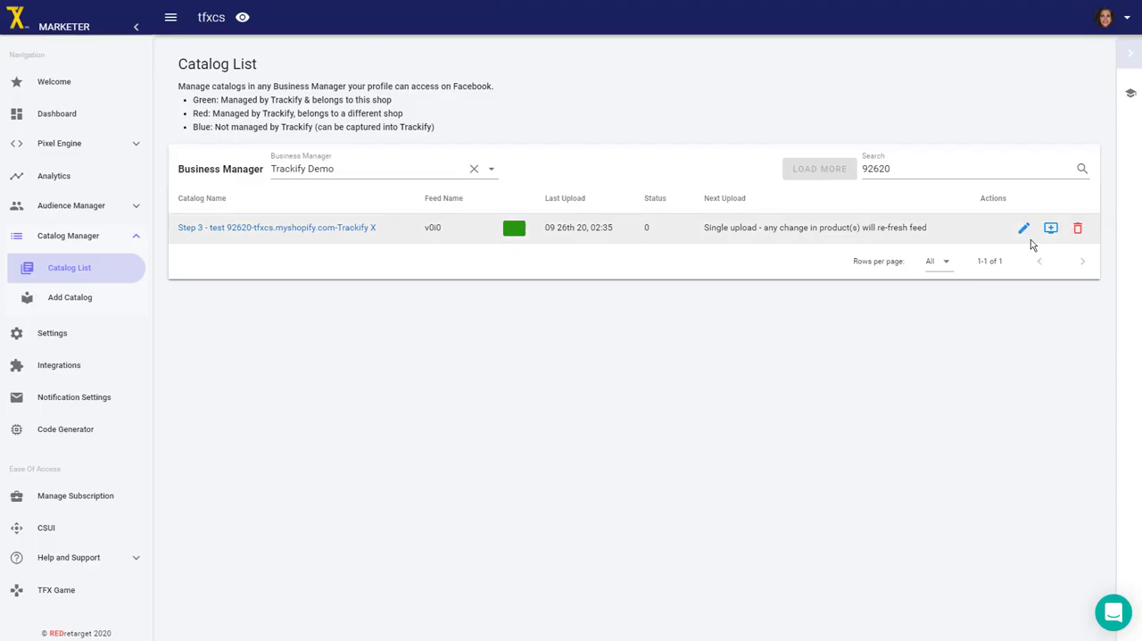
click(295, 225)
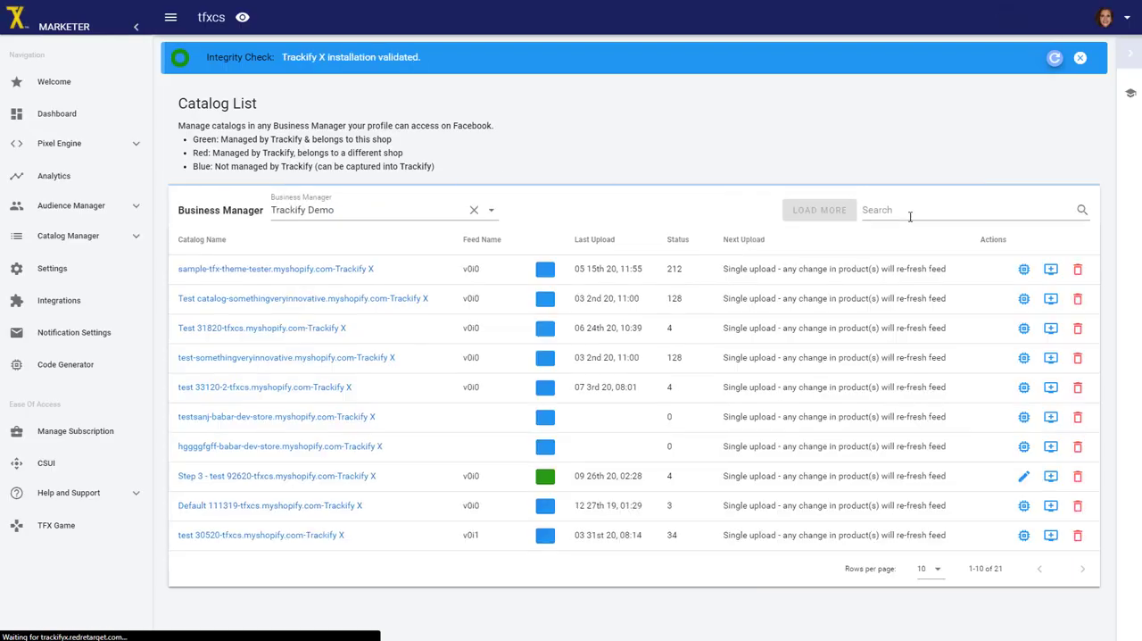
click(882, 215)
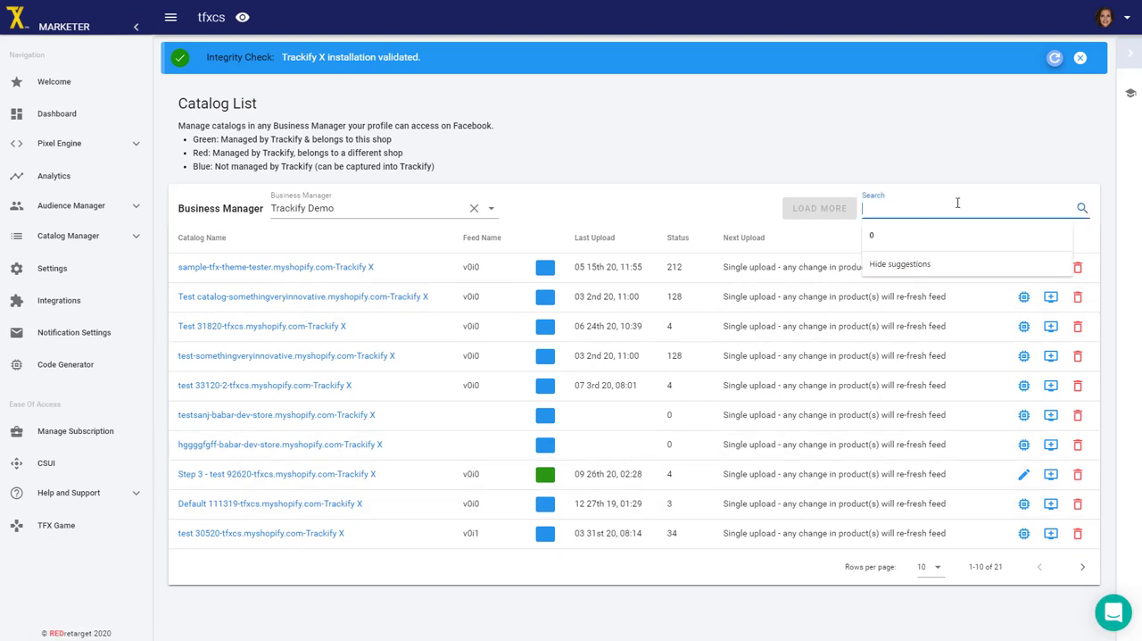
text(92620)
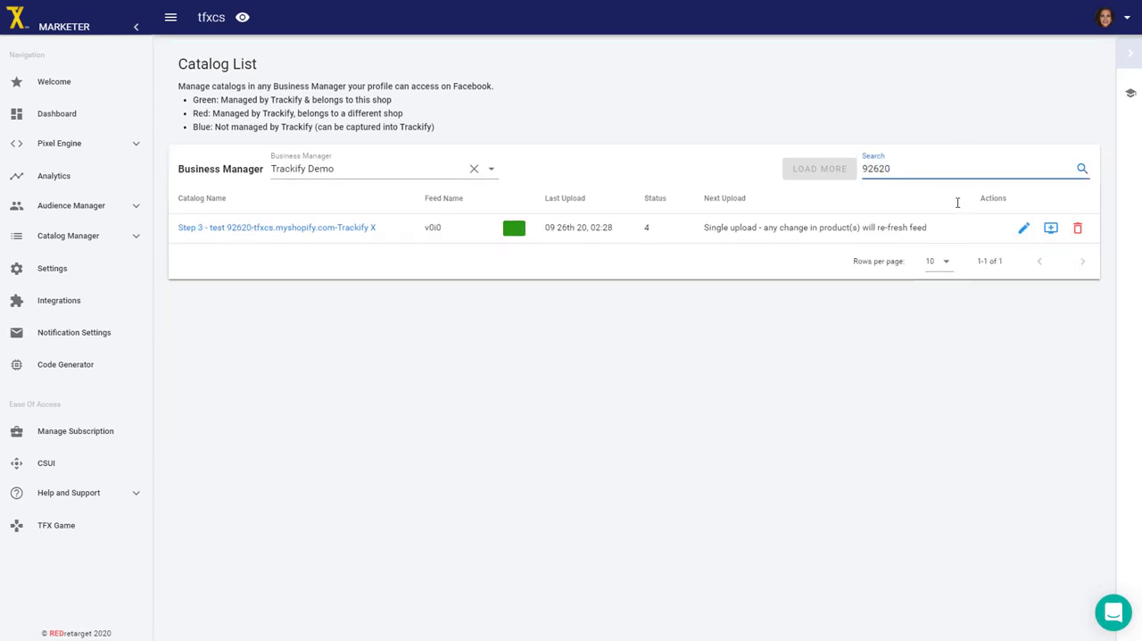
Check the status of the Step 3 - test 92620 catalog and create its product sets.
double_click(646, 229)
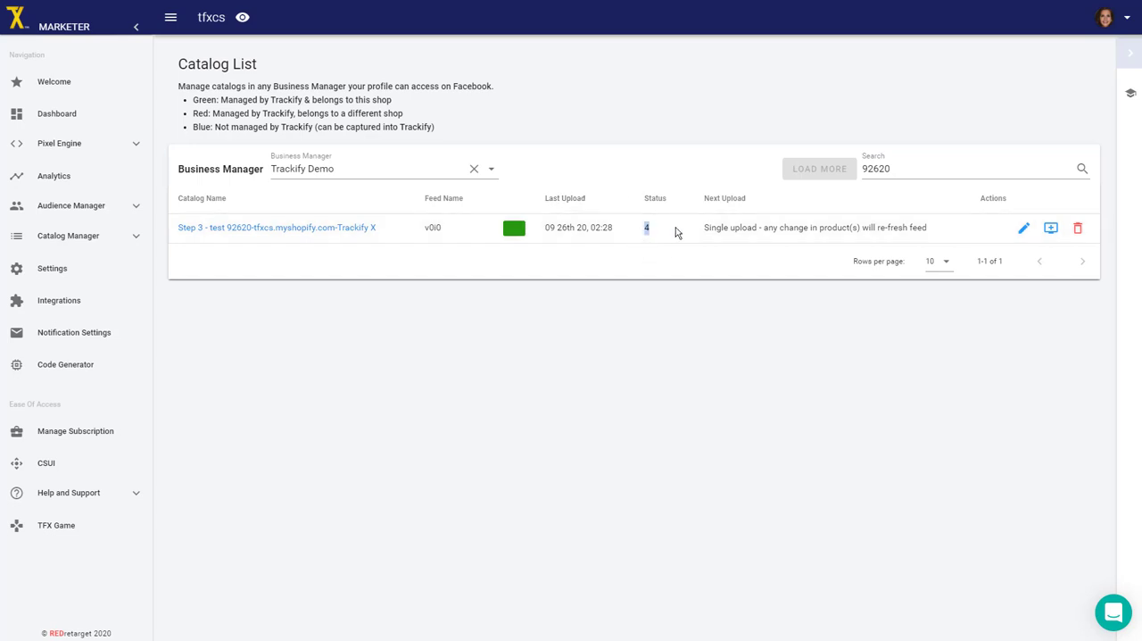
click(671, 332)
click(1051, 230)
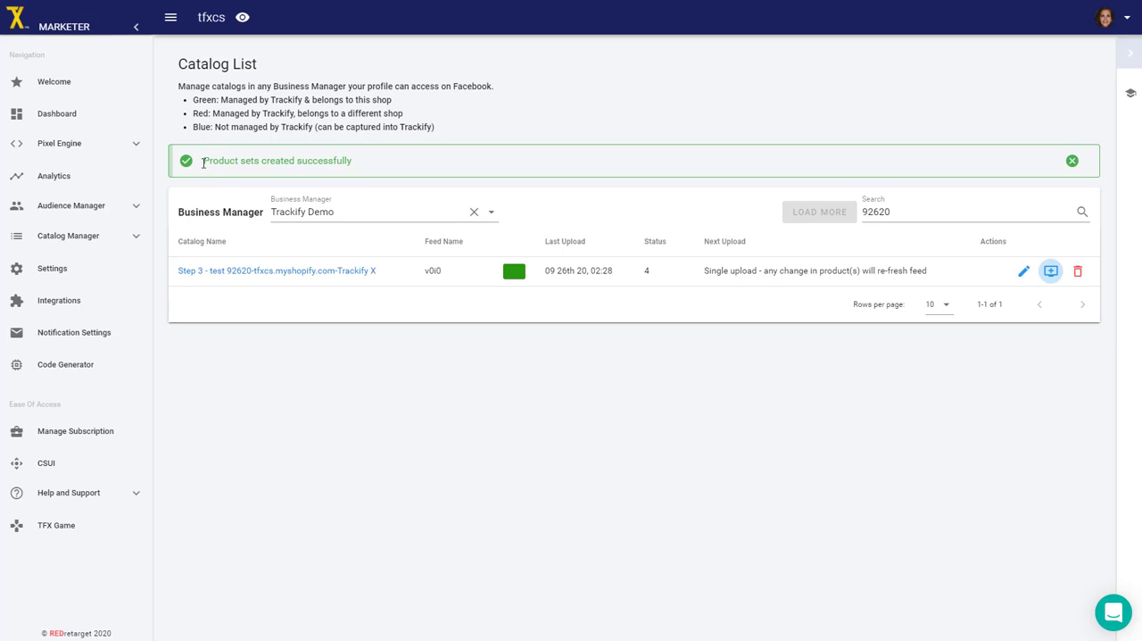
mouse_move(204, 164)
mouse_down()
mouse_move(250, 162)
mouse_move(195, 164)
mouse_move(204, 160)
mouse_up()
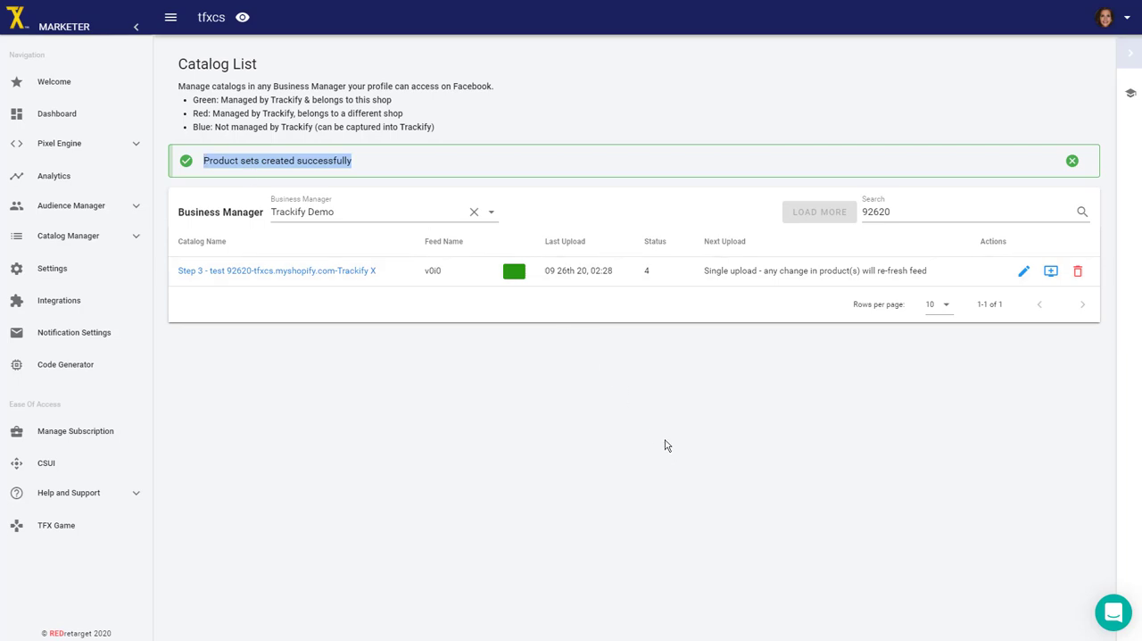
click(626, 463)
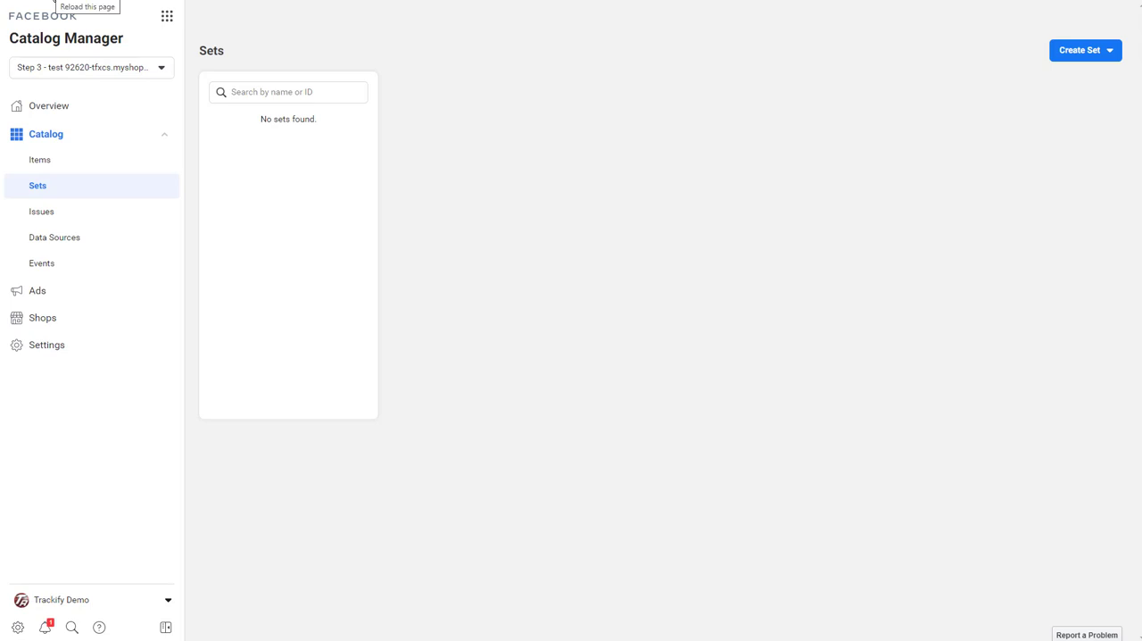
Reload the catalog's Sets page in Facebook Catalog Manager and open the pp_tshirt set.
click(62, 1)
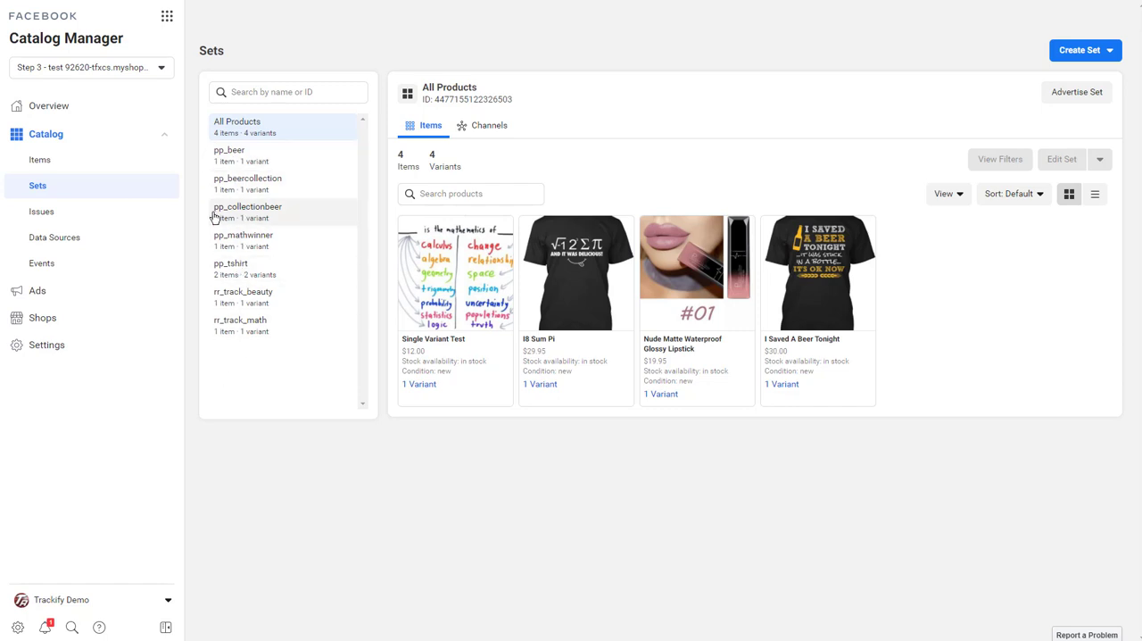
click(235, 268)
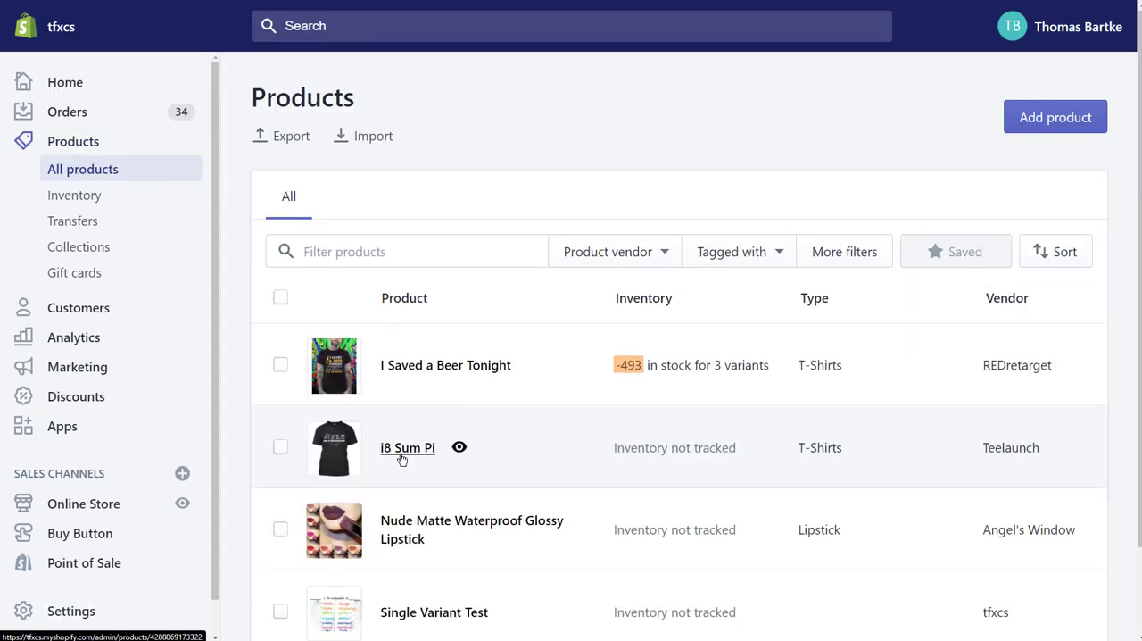
Open the i8 Sum Pi variant Gildan Ultra Cotton Tee / S / black in Shopify and review its price and compare-at price.
click(402, 449)
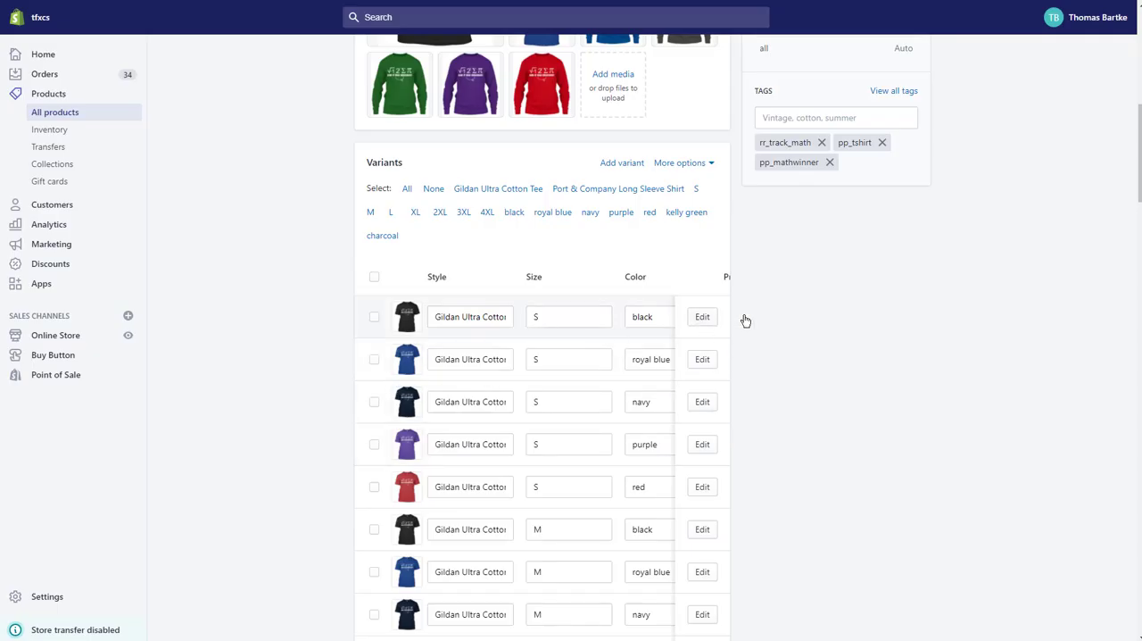
click(702, 317)
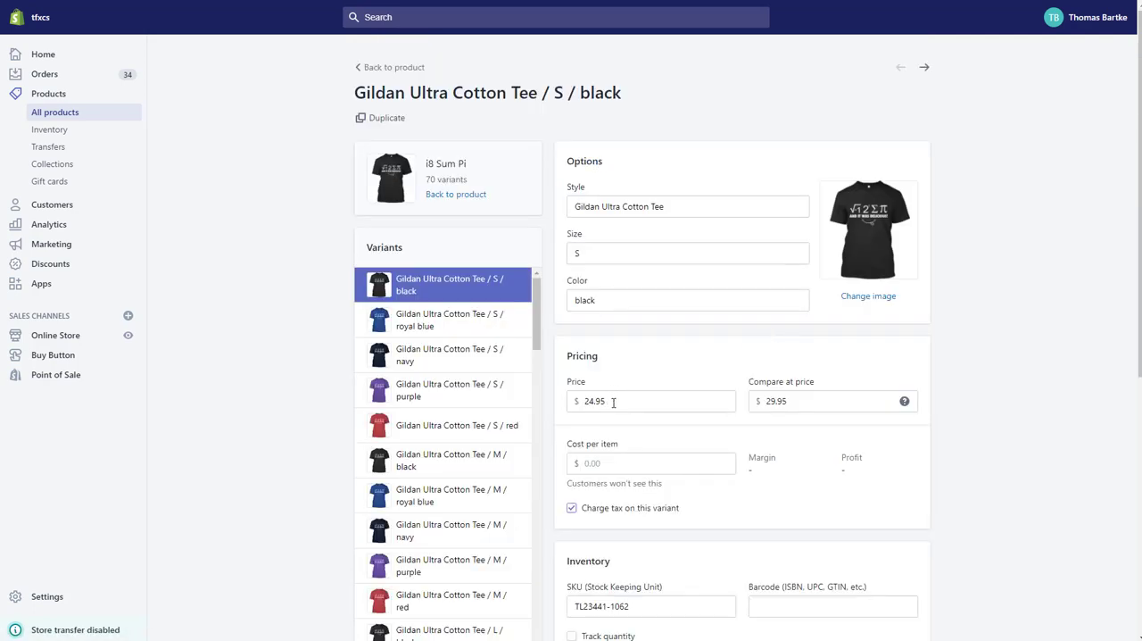
drag(613, 403, 578, 401)
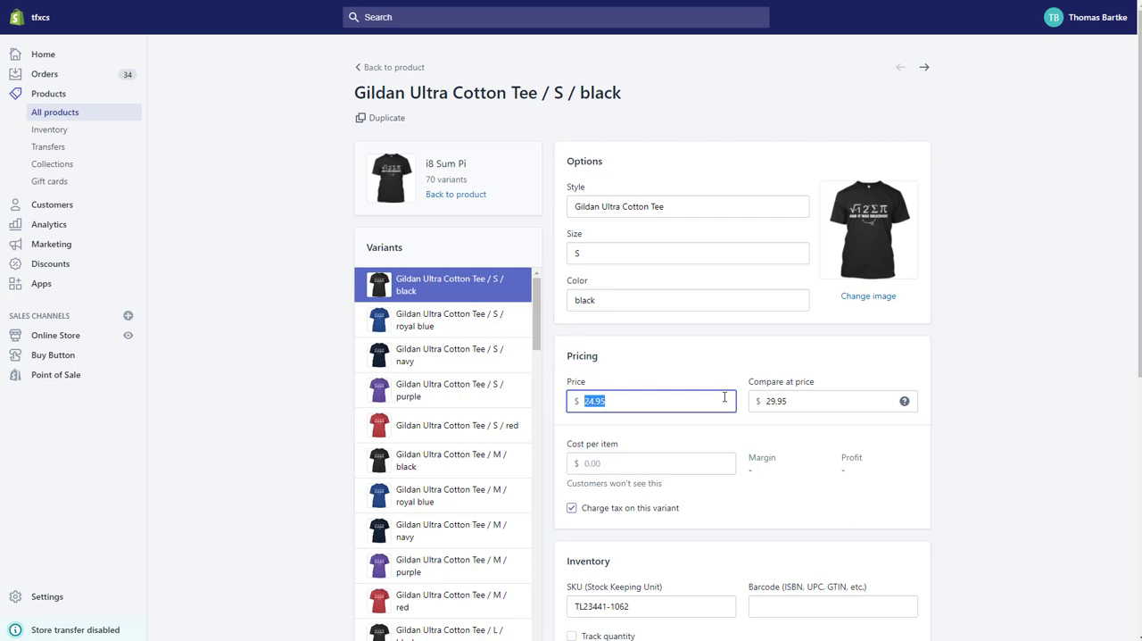
drag(748, 384, 828, 387)
click(806, 401)
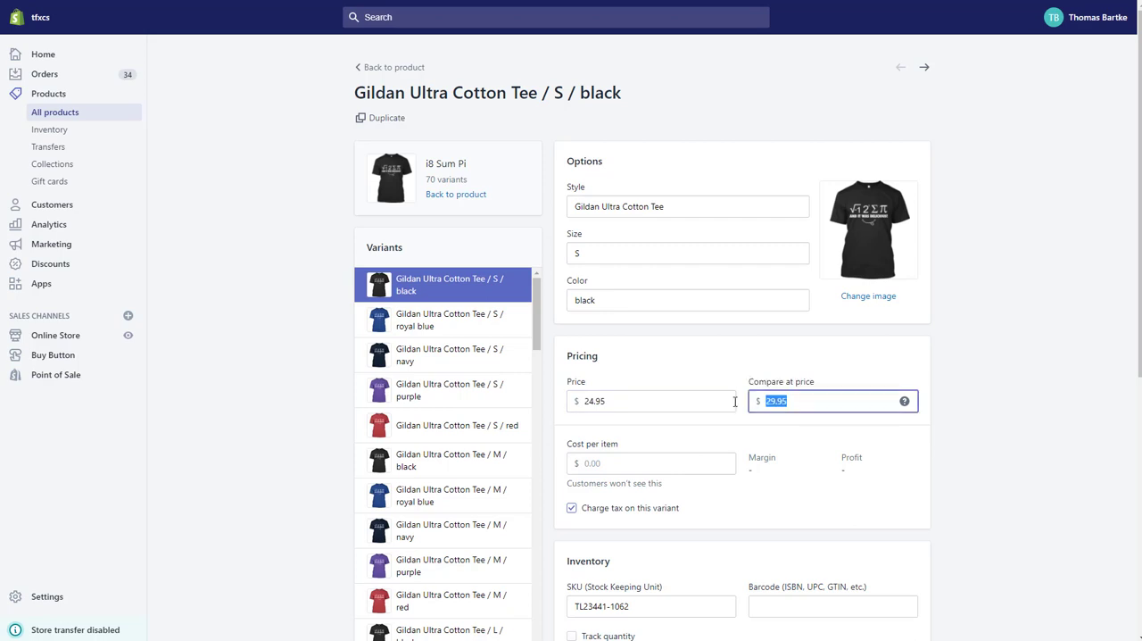
click(752, 384)
drag(747, 384, 830, 387)
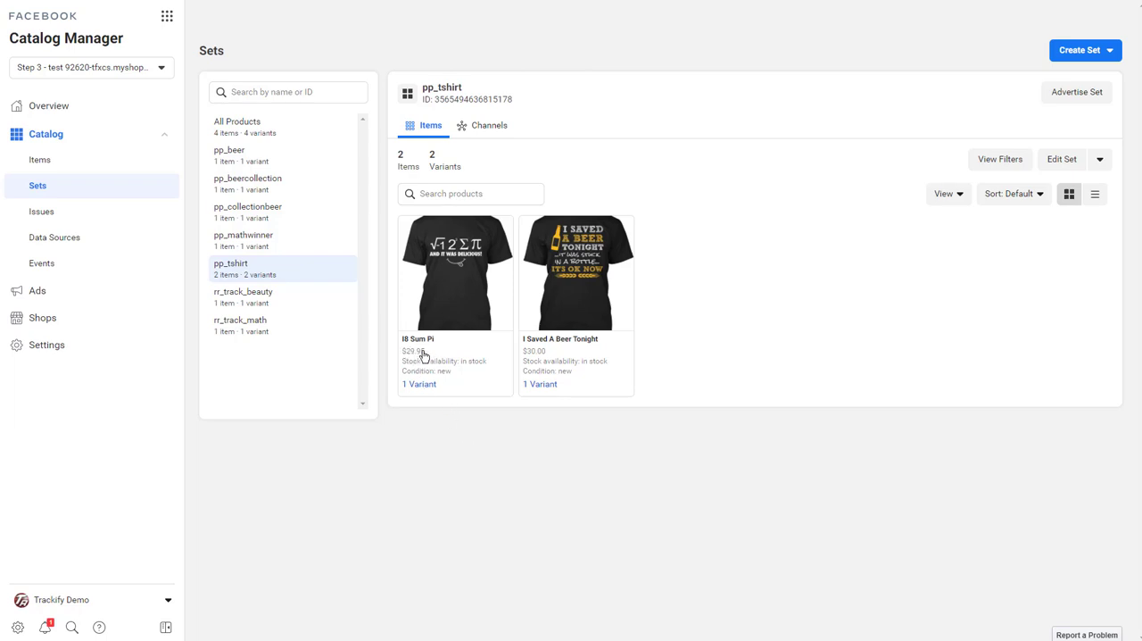
Open the I8 Sum Pi product details from the pp_tshirt set in Facebook Catalog Manager and show all fields down to the pricing properties.
click(427, 362)
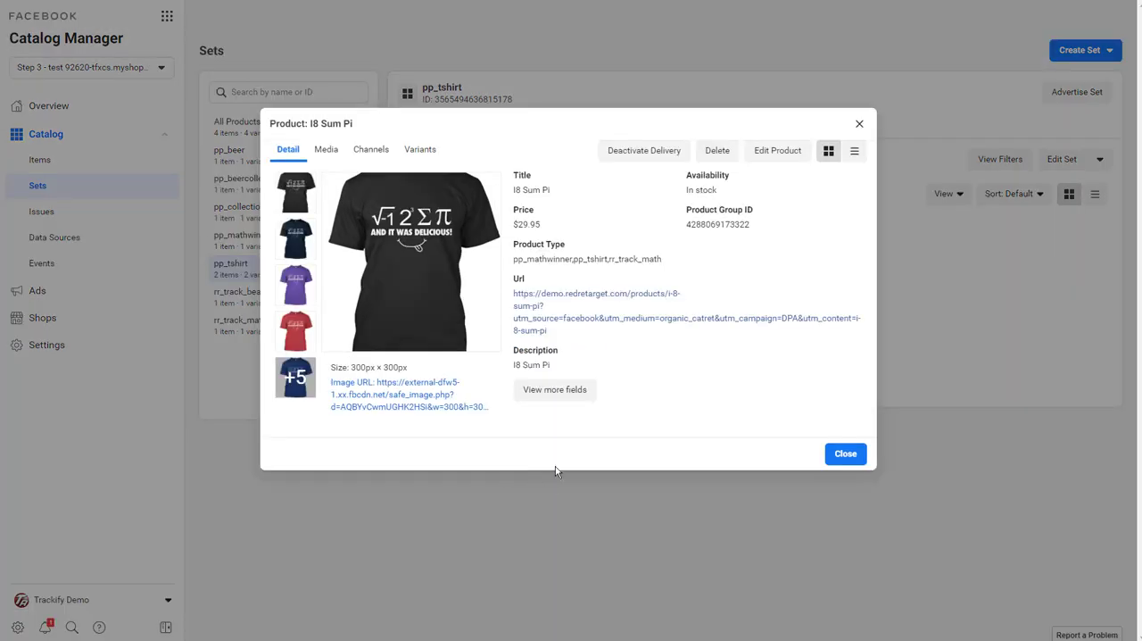
click(555, 389)
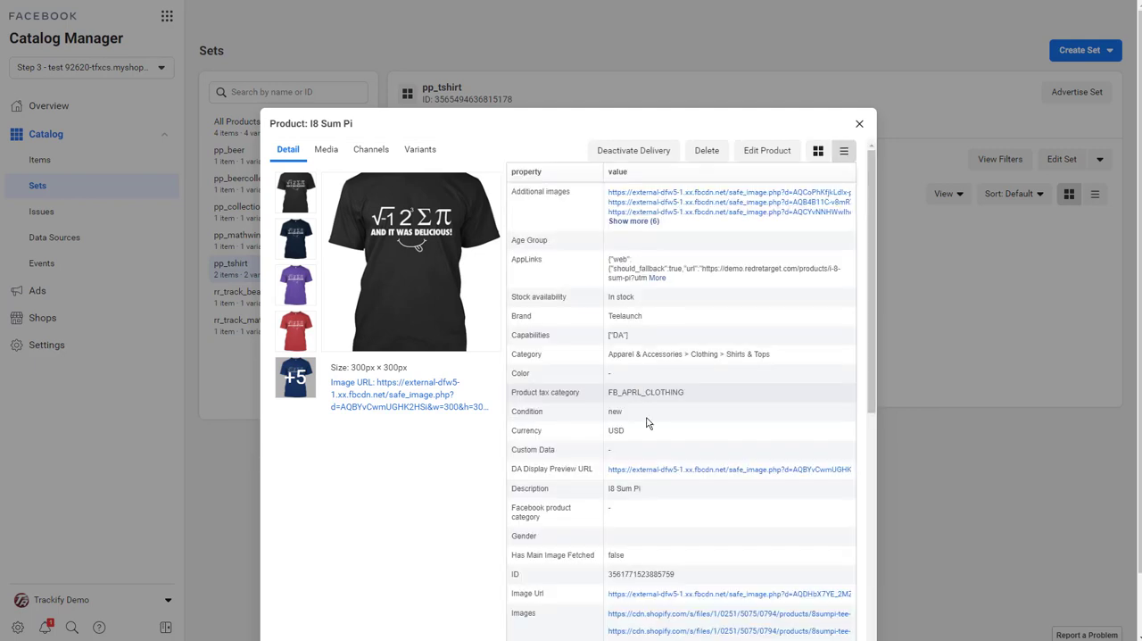
scroll(567, 447, down, 5)
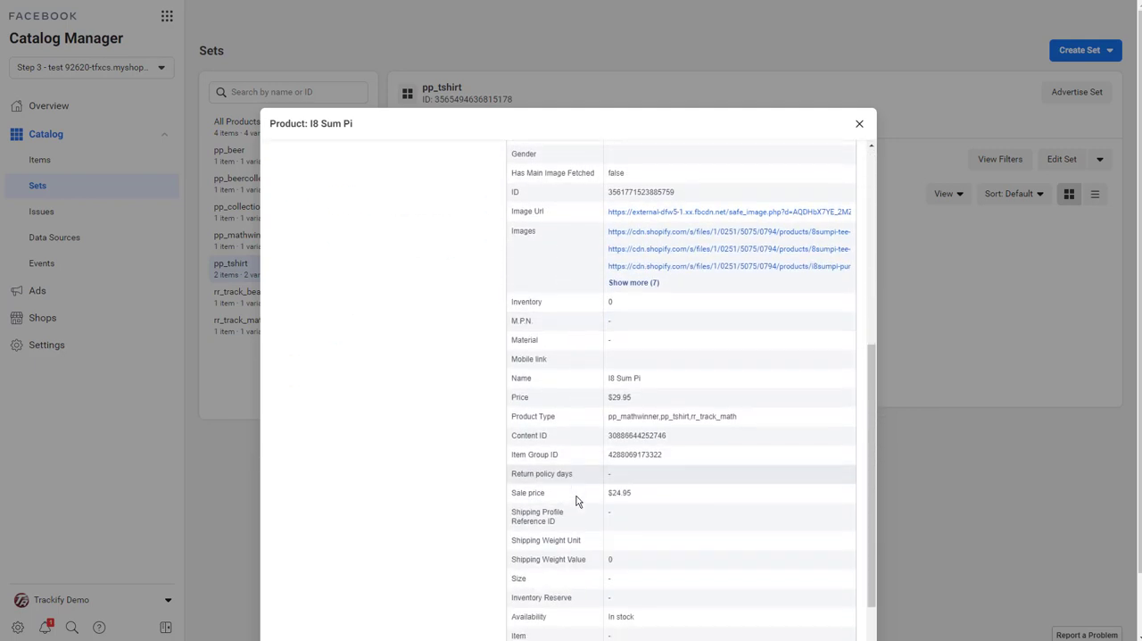
scroll(576, 502, down, 2)
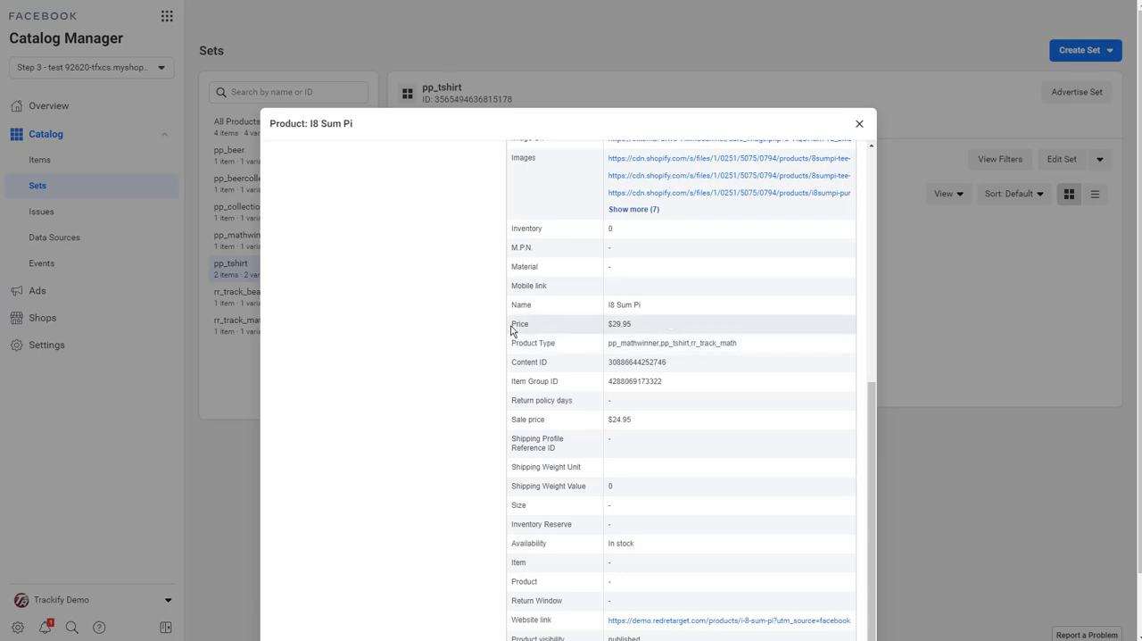
Compare the Price and Sale price properties of the I8 Sum Pi product, and close its details.
double_click(549, 328)
drag(609, 328, 639, 332)
drag(607, 423, 639, 427)
drag(546, 420, 513, 419)
drag(607, 423, 638, 425)
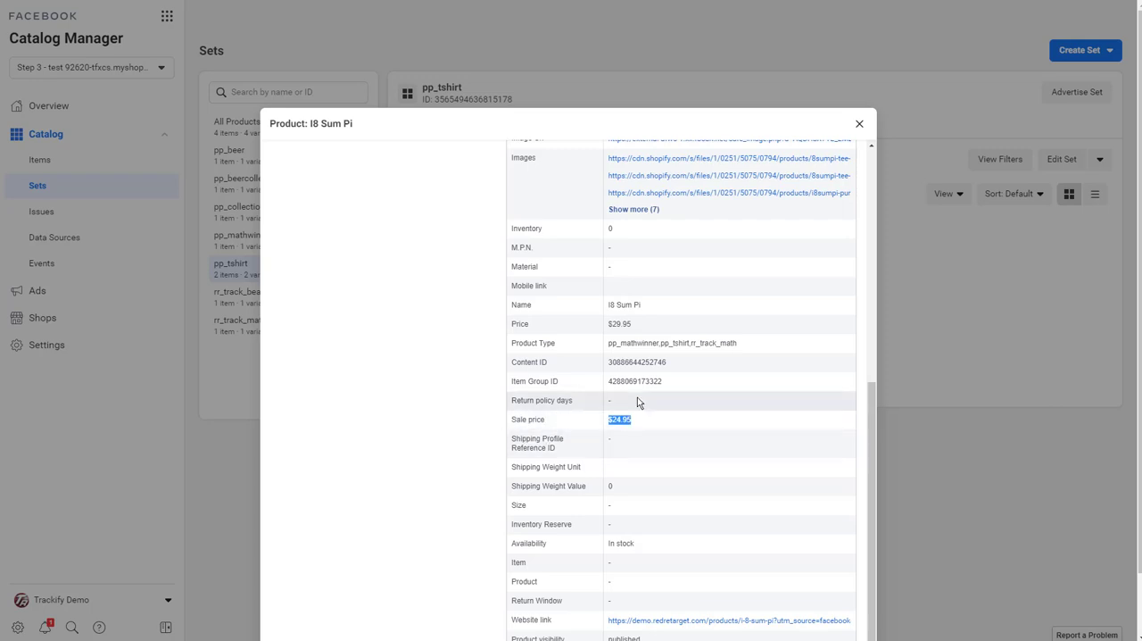
double_click(522, 323)
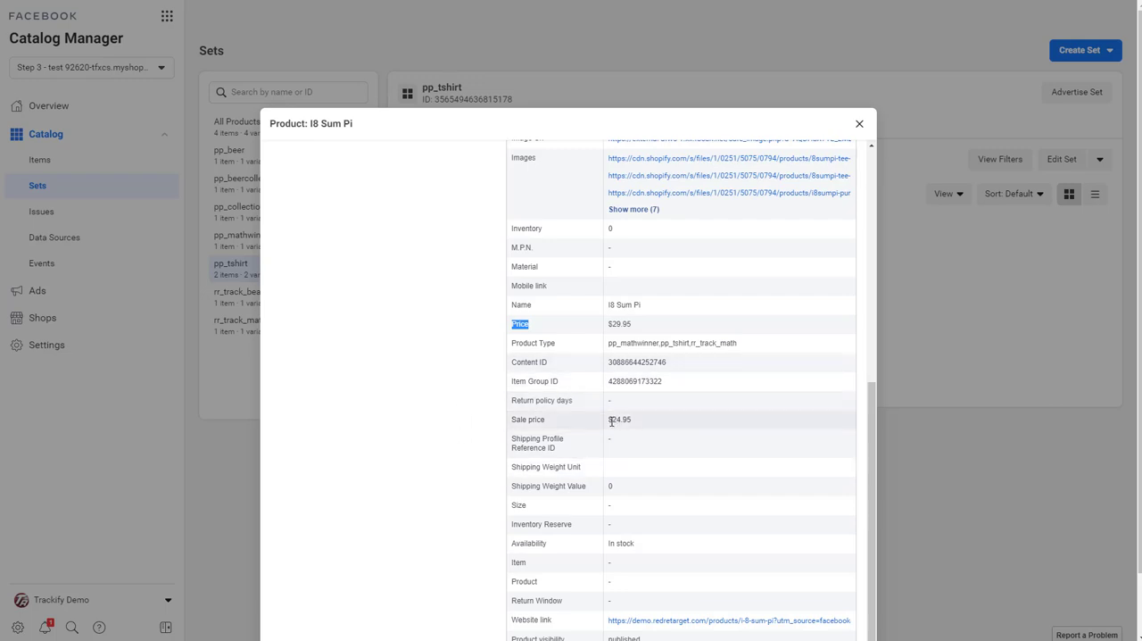
drag(609, 421, 640, 426)
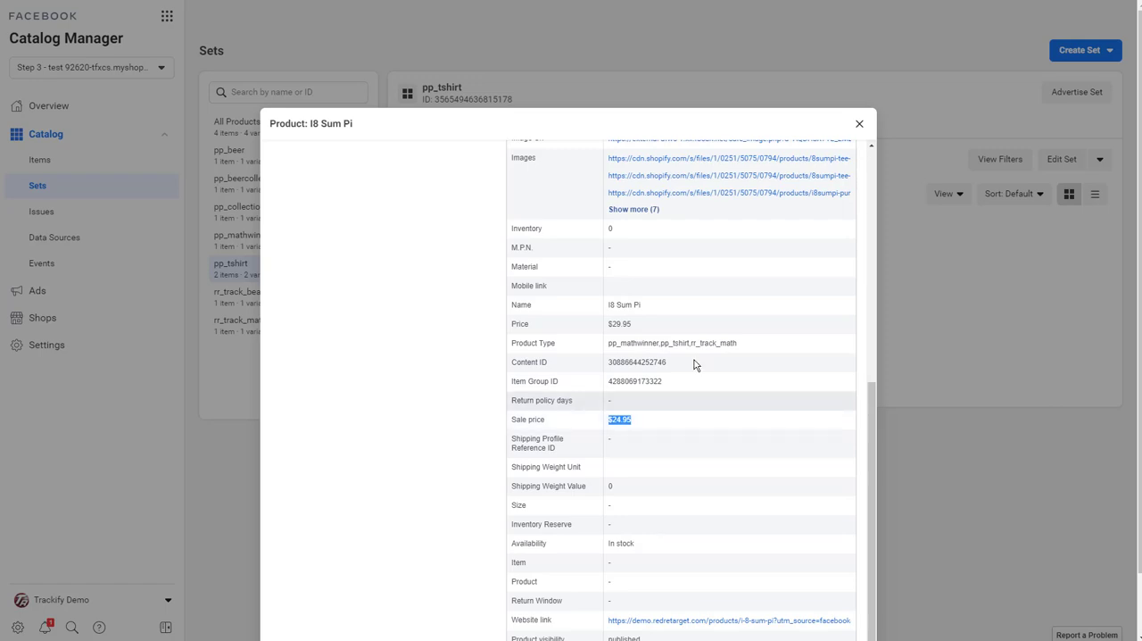
click(859, 124)
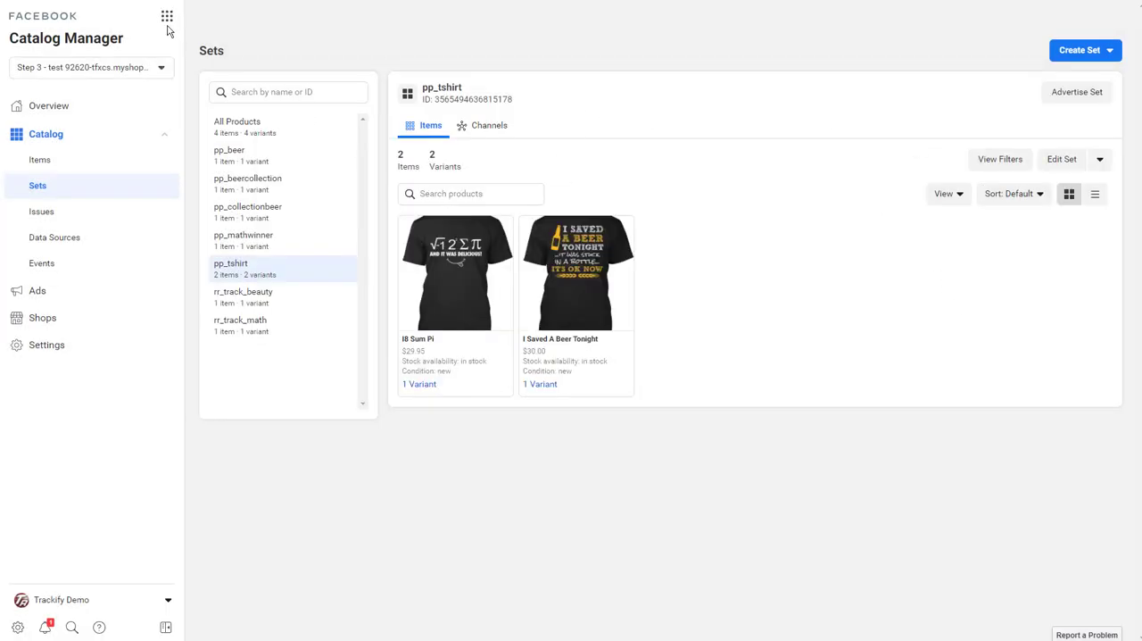
Return to the Trackify catalog list, request deletion of the Step 3 - test 92620 catalog and decline the confirmation.
click(303, 0)
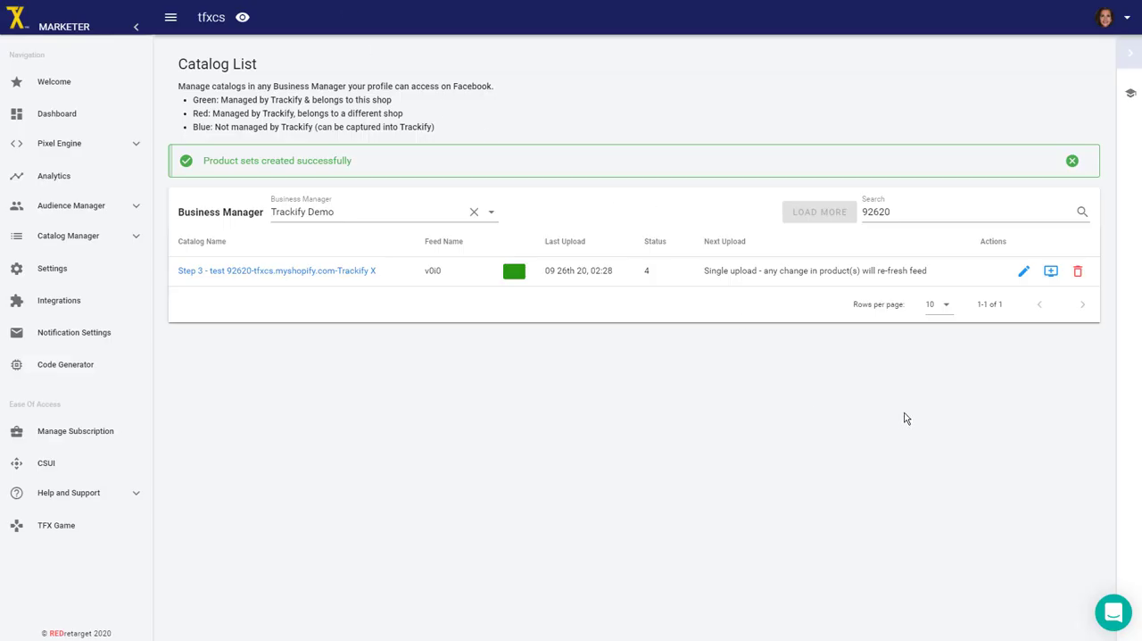
click(1078, 273)
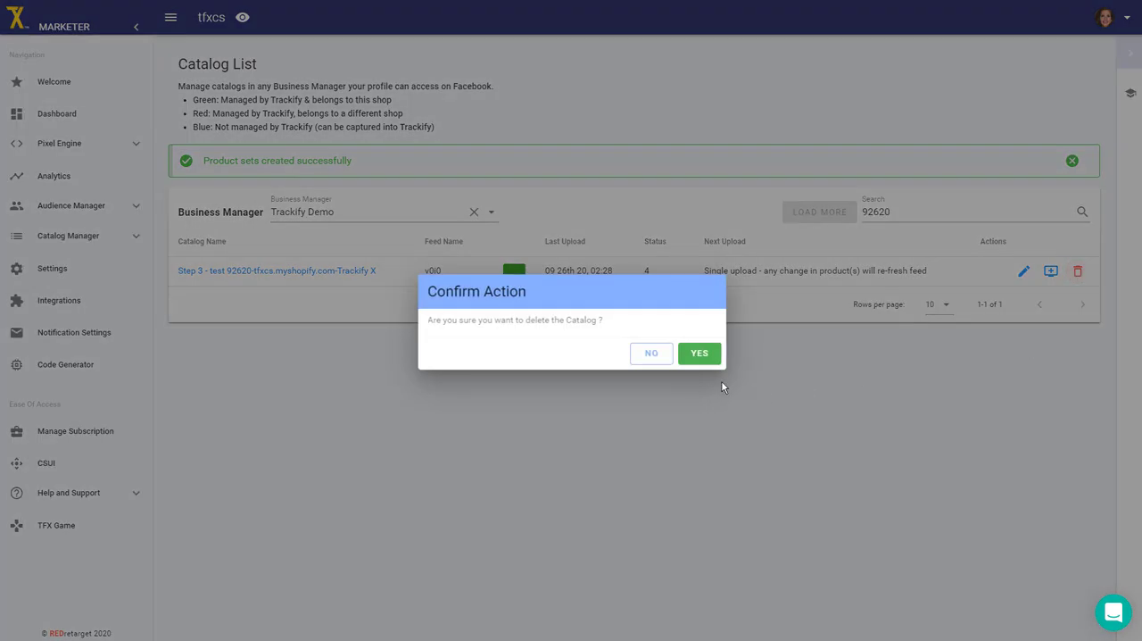
click(644, 357)
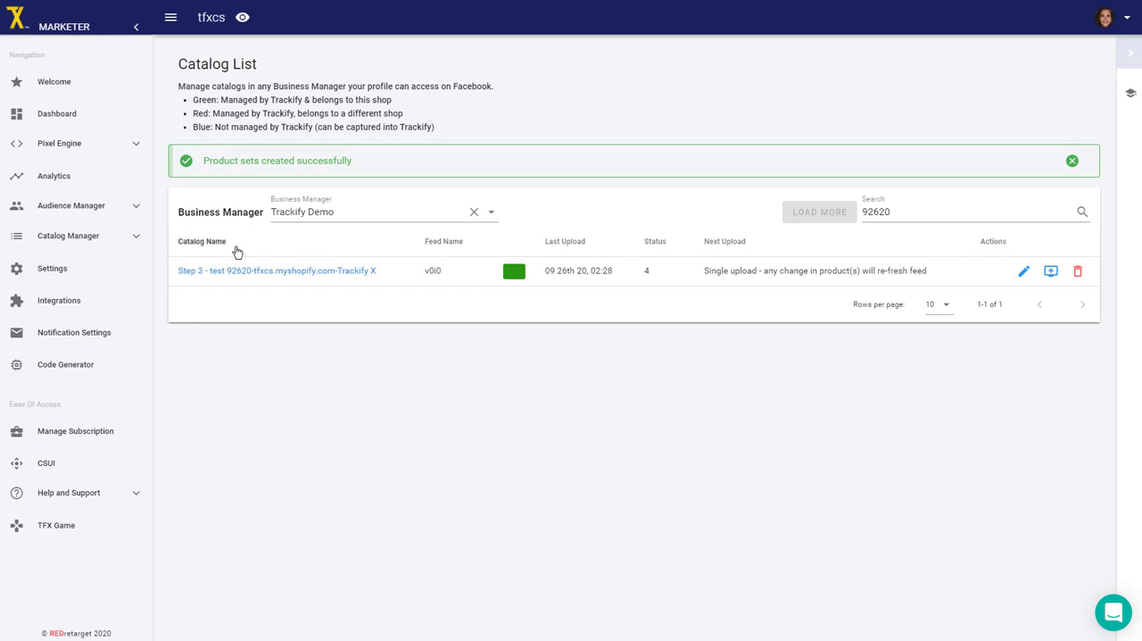
Enable Catalog Tokens notifications for the first listed email in Trackify's notification settings.
click(69, 340)
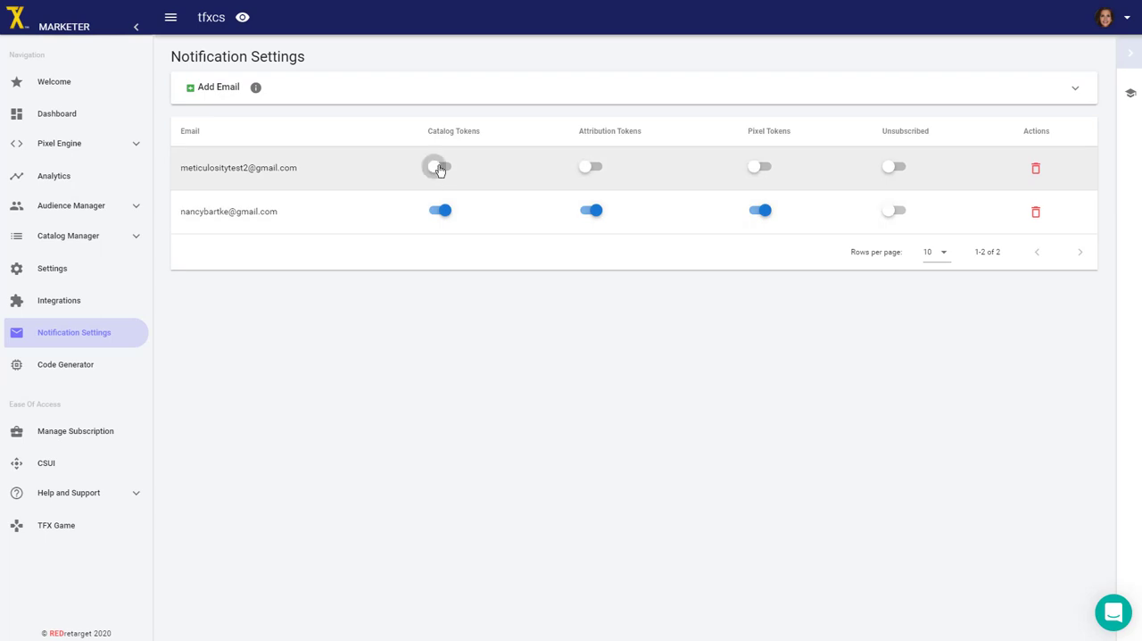
click(439, 168)
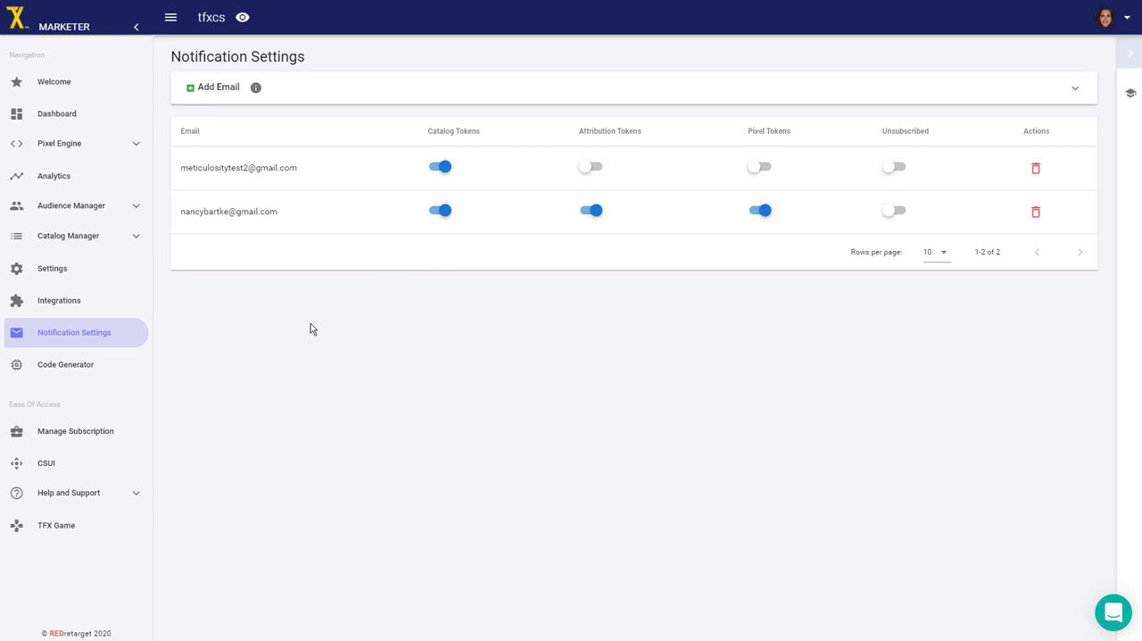
Return to the Trackify catalog list and filter it by tfxcs.
click(105, 239)
click(67, 273)
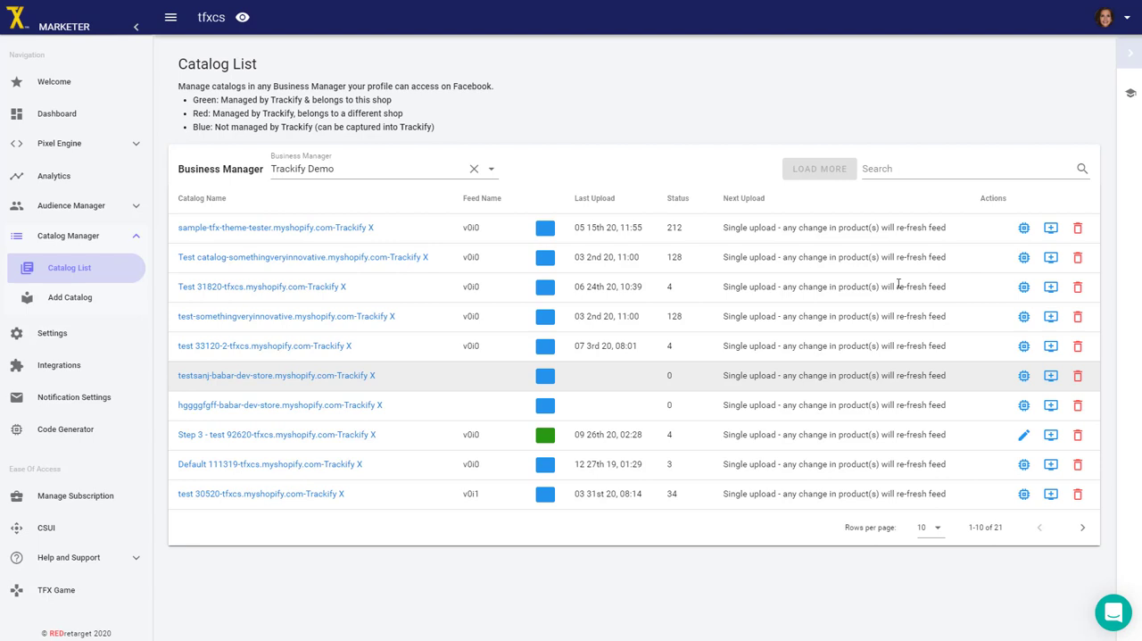
click(910, 169)
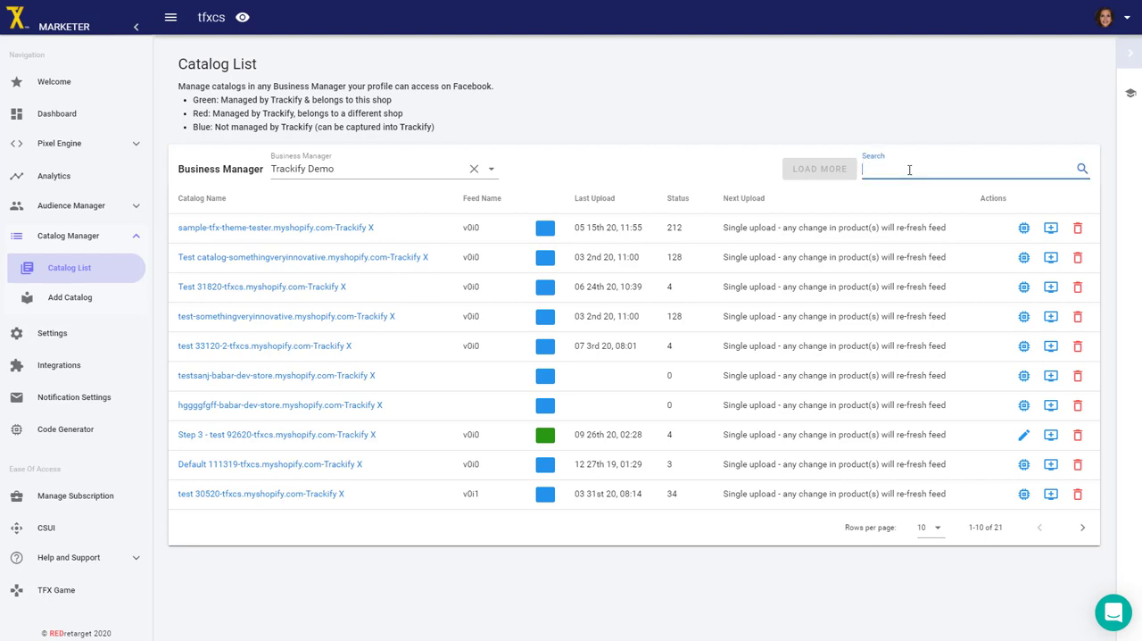
text(tfxcs)
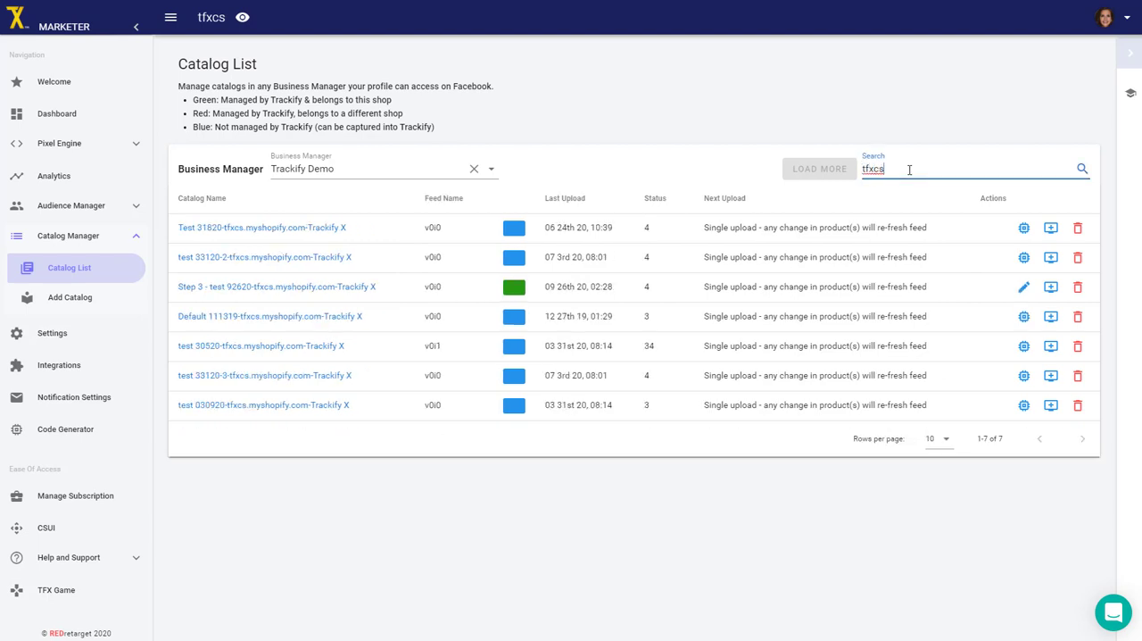
click(931, 112)
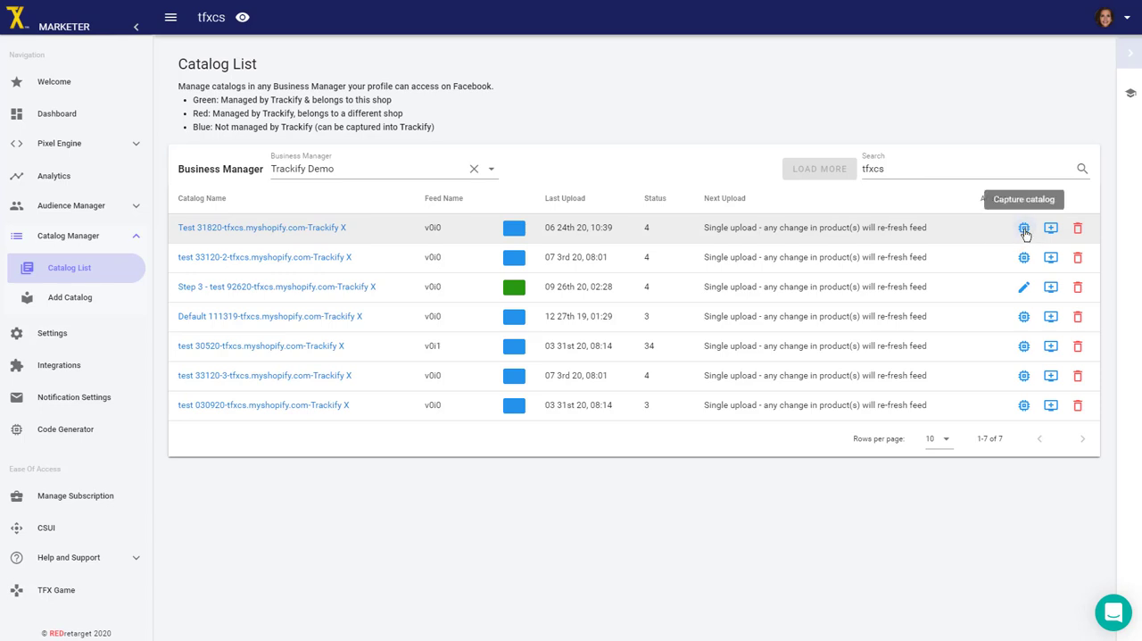
Start capturing the Test 31820 catalog, naming it Trackify Capture 92620 with the Google category Apparel & Accessories > Clothing > Shirts & Tops.
click(1025, 228)
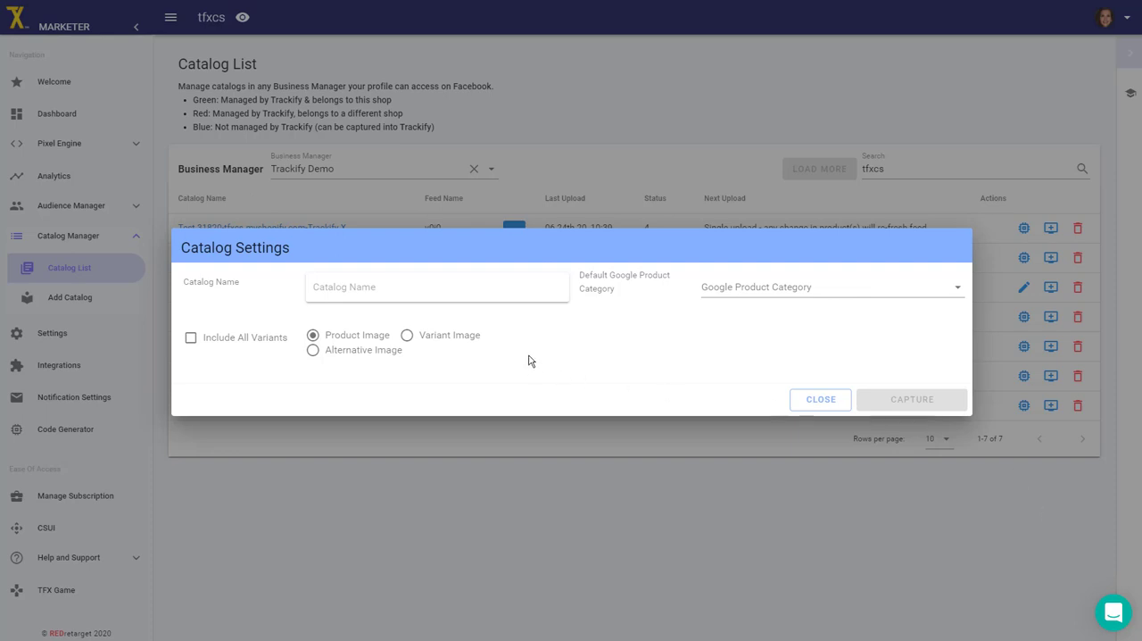
click(334, 288)
text(Trackify)
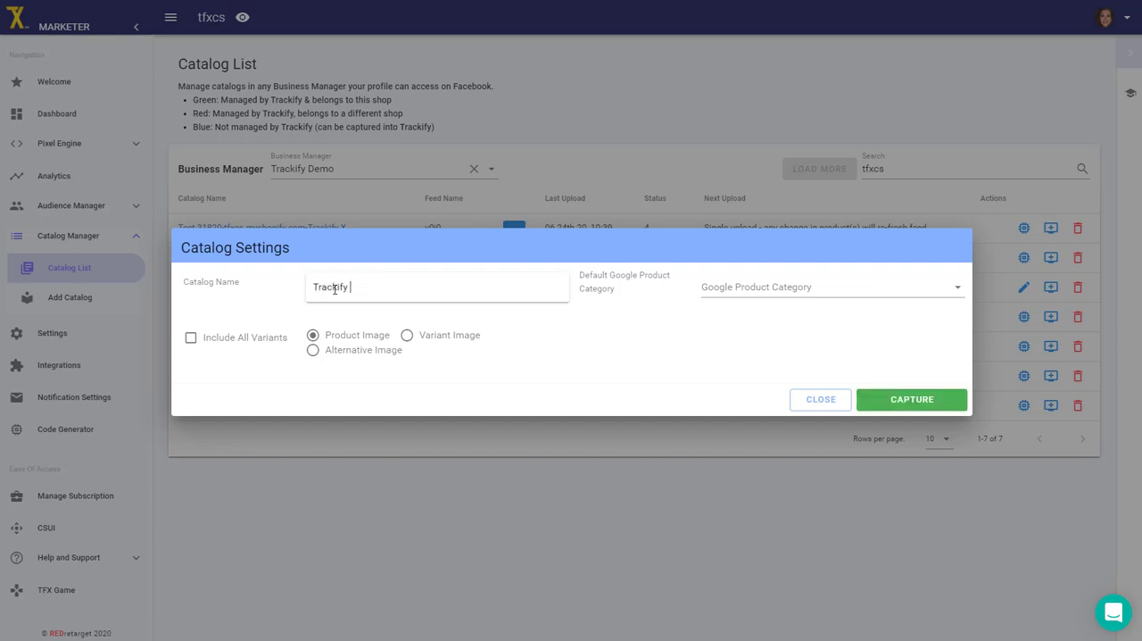
text( Capture 92620)
click(744, 289)
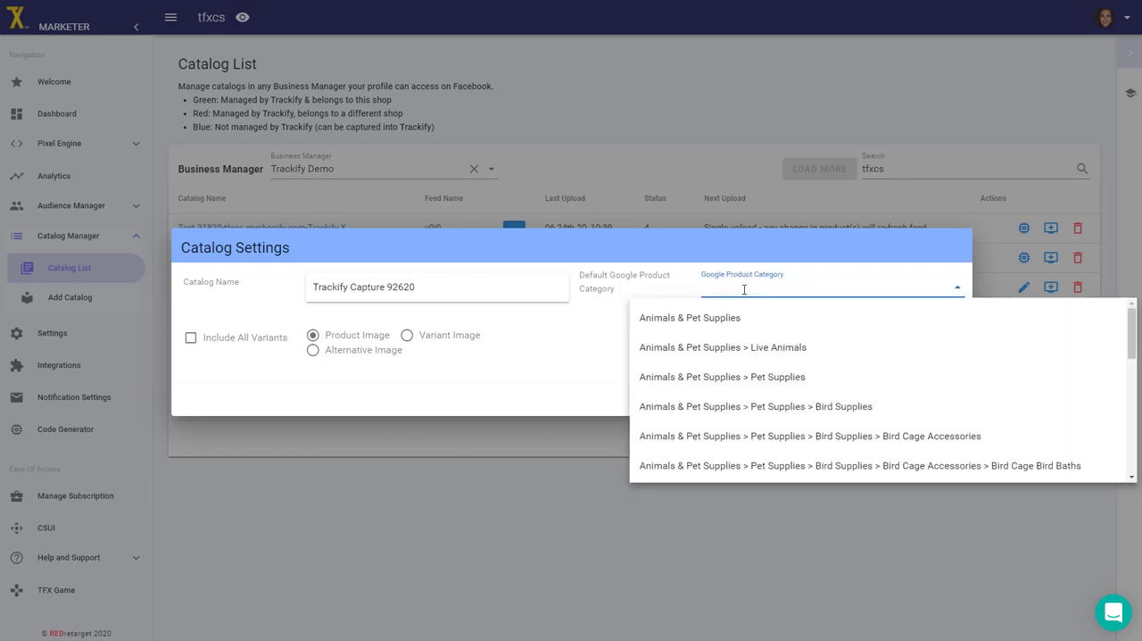
text(shirts)
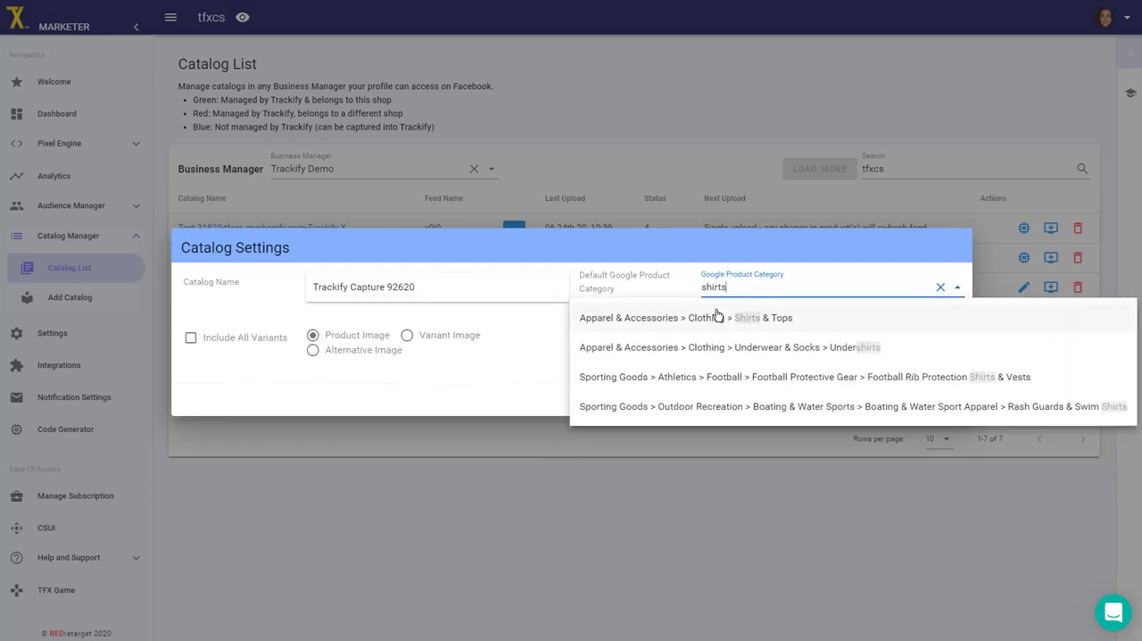
click(717, 318)
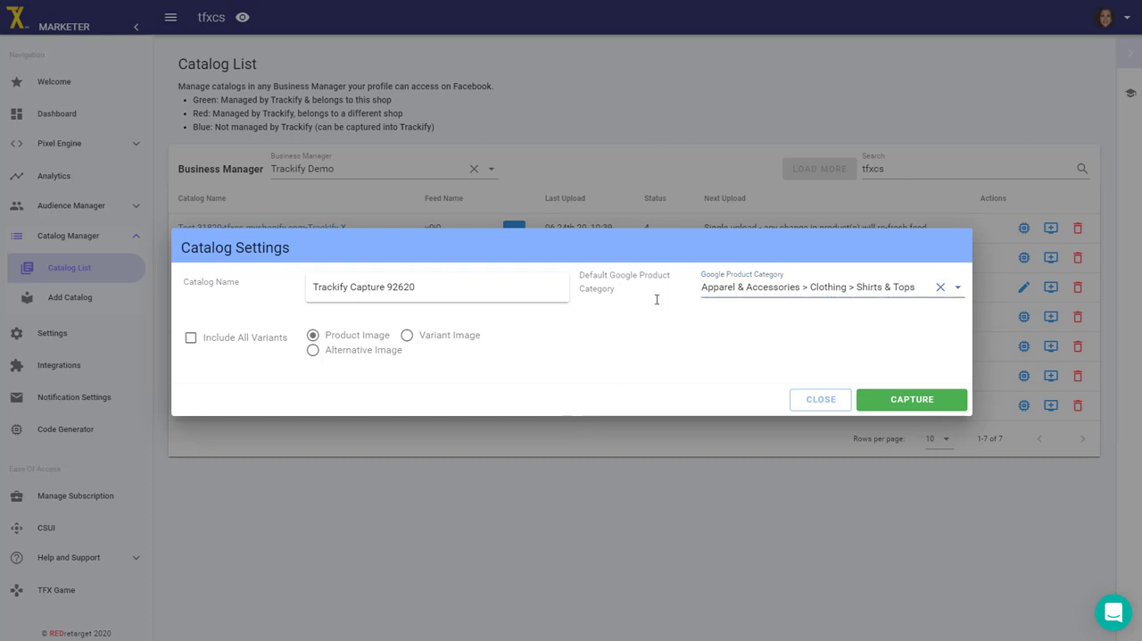
Include all variants with variant images, submit the catalog capture and dismiss the notification.
click(190, 340)
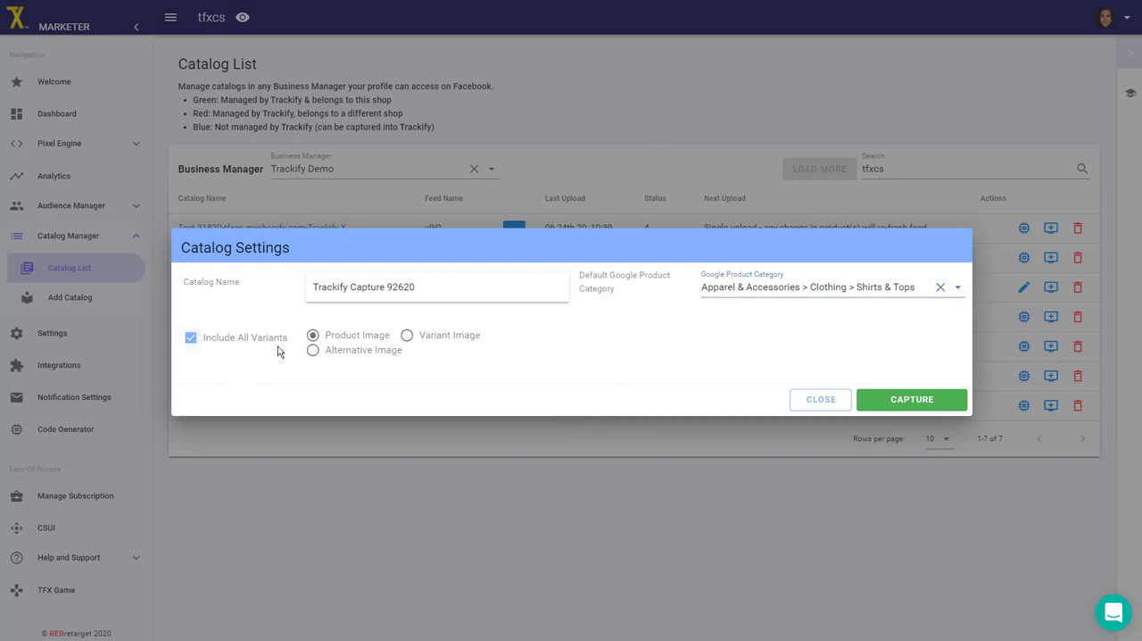
click(407, 336)
click(912, 403)
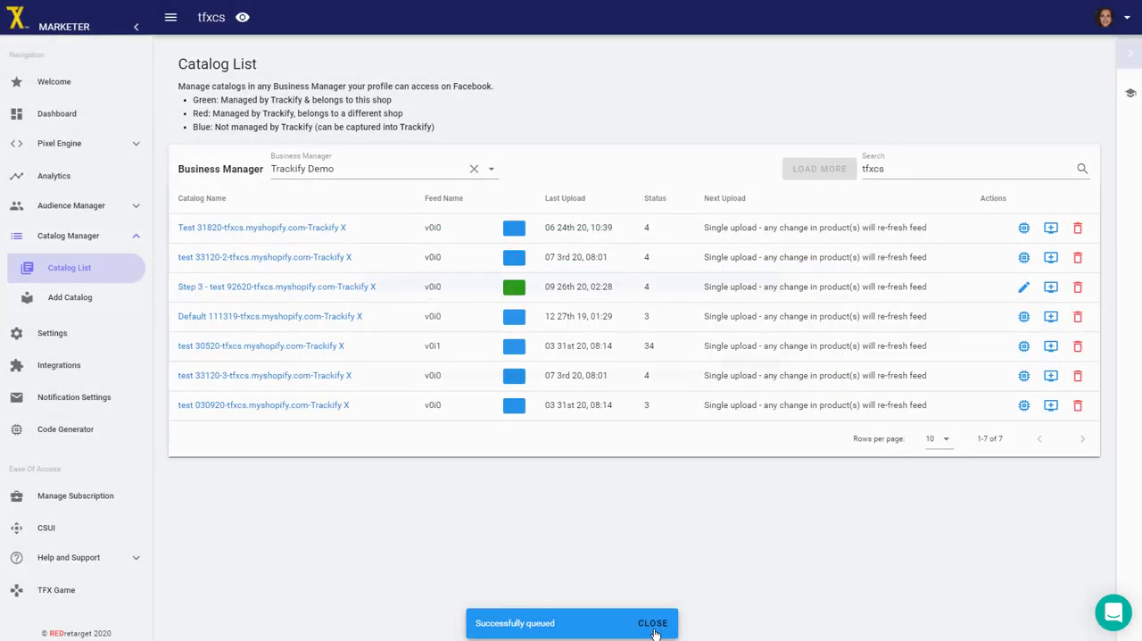
click(652, 623)
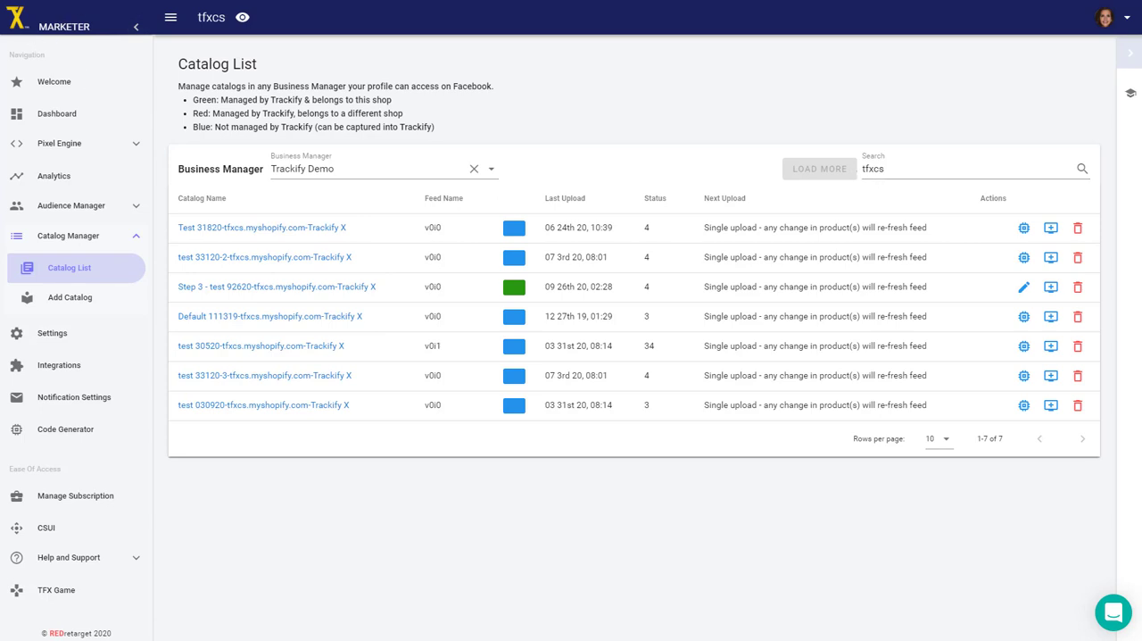
Reload the Trackify catalog list and filter it by tfxcs to check the captured Test 31820 catalog's color marker.
key(F5)
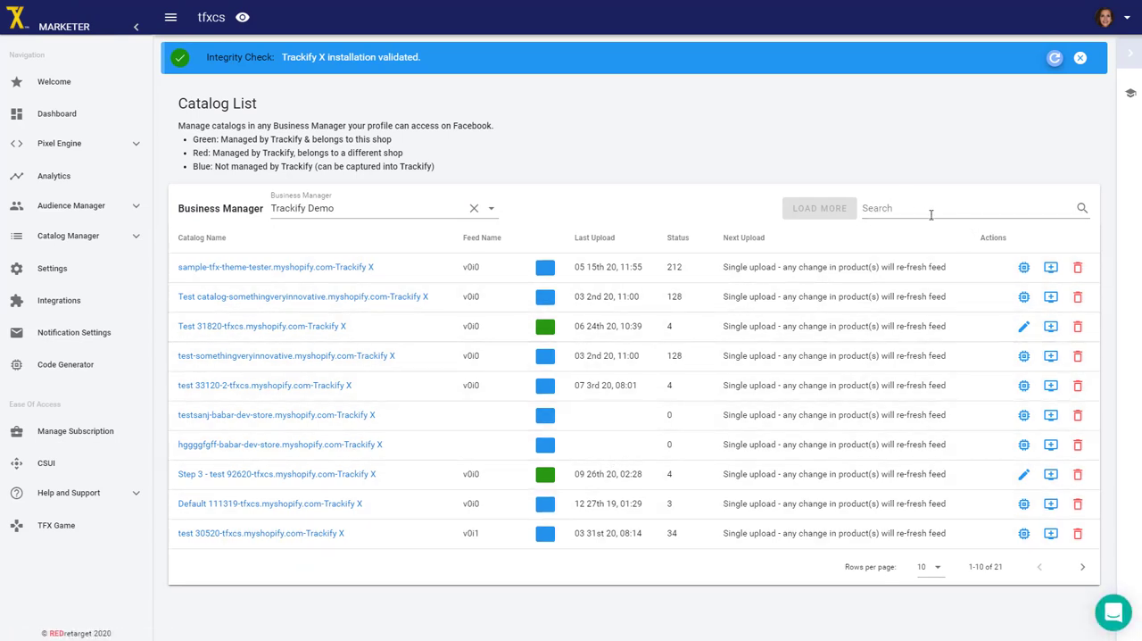
click(882, 164)
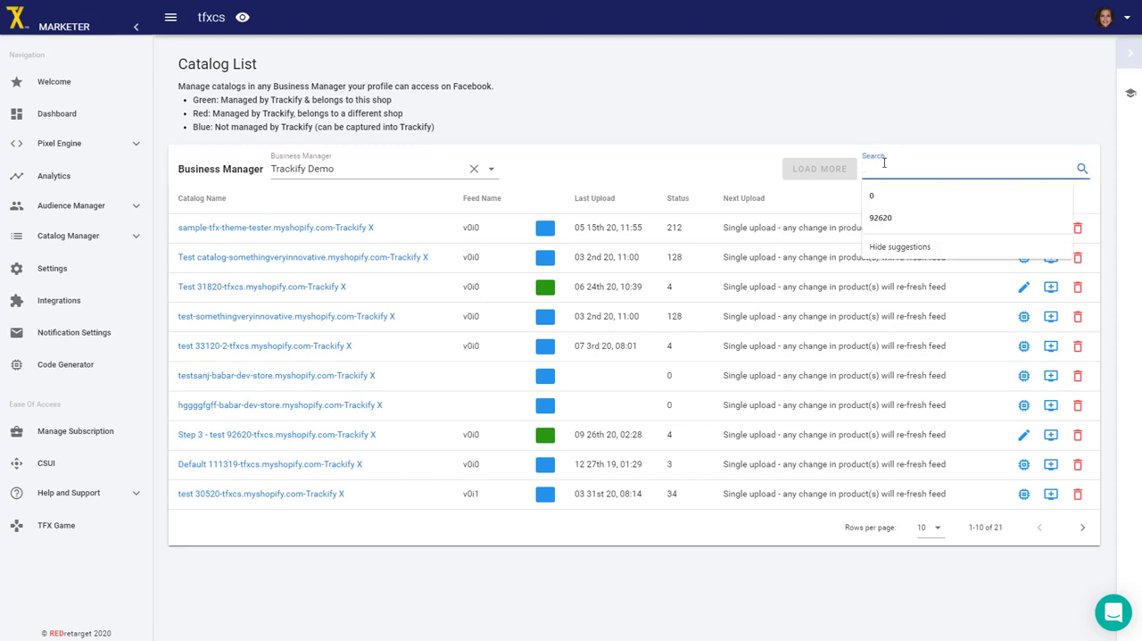
text(tfxcs)
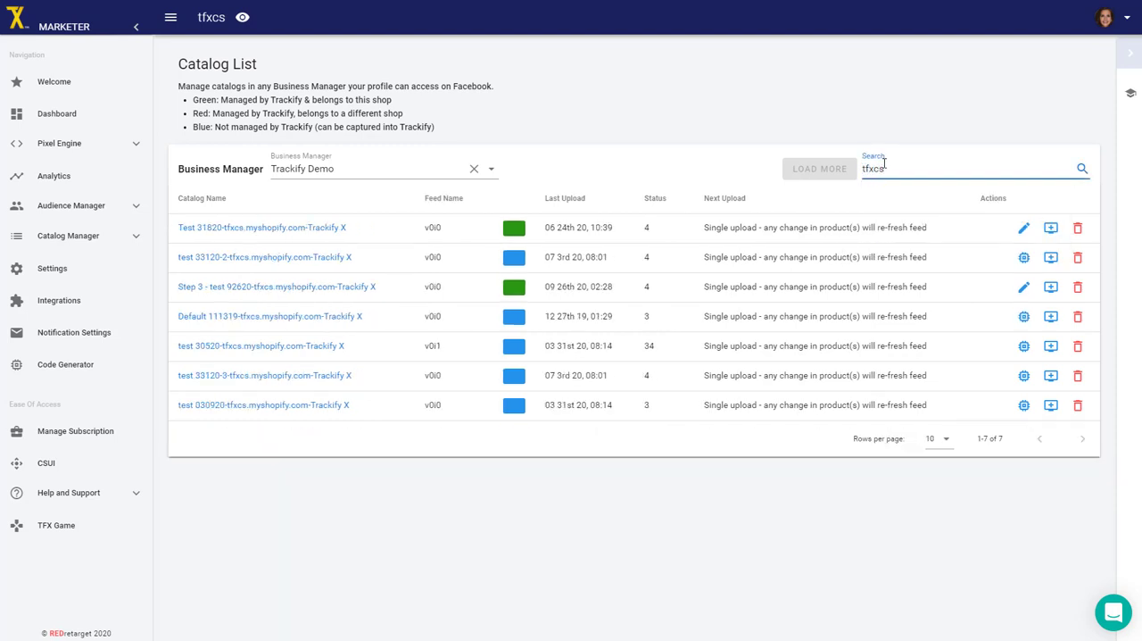
click(887, 107)
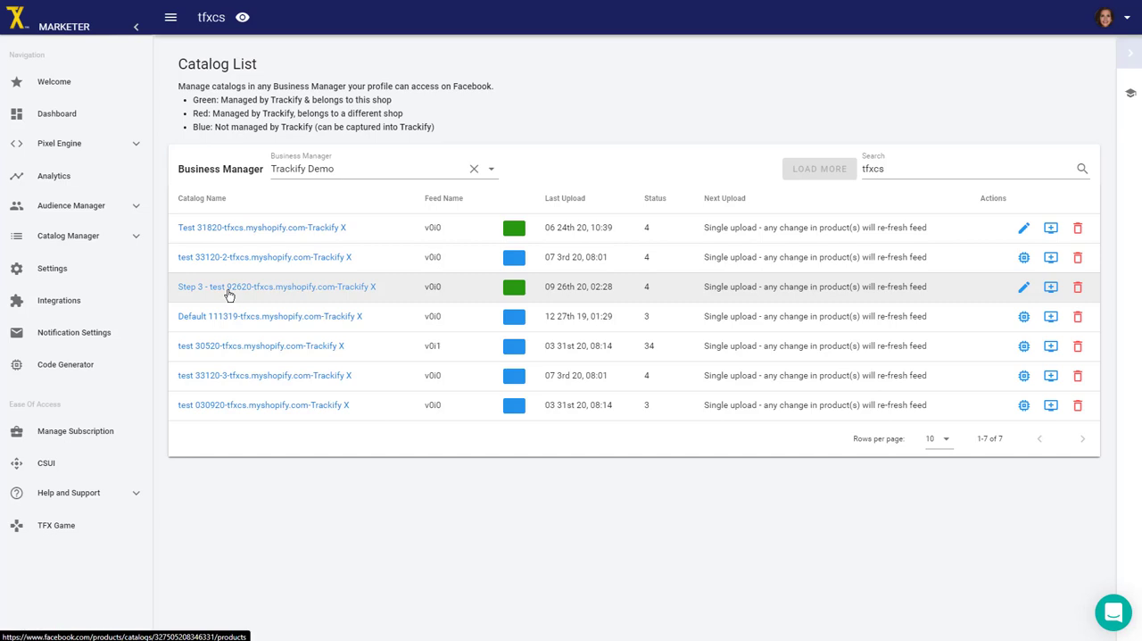
Open the Test 31820 catalog in Facebook Catalog Manager and check its product and variant counts.
click(234, 231)
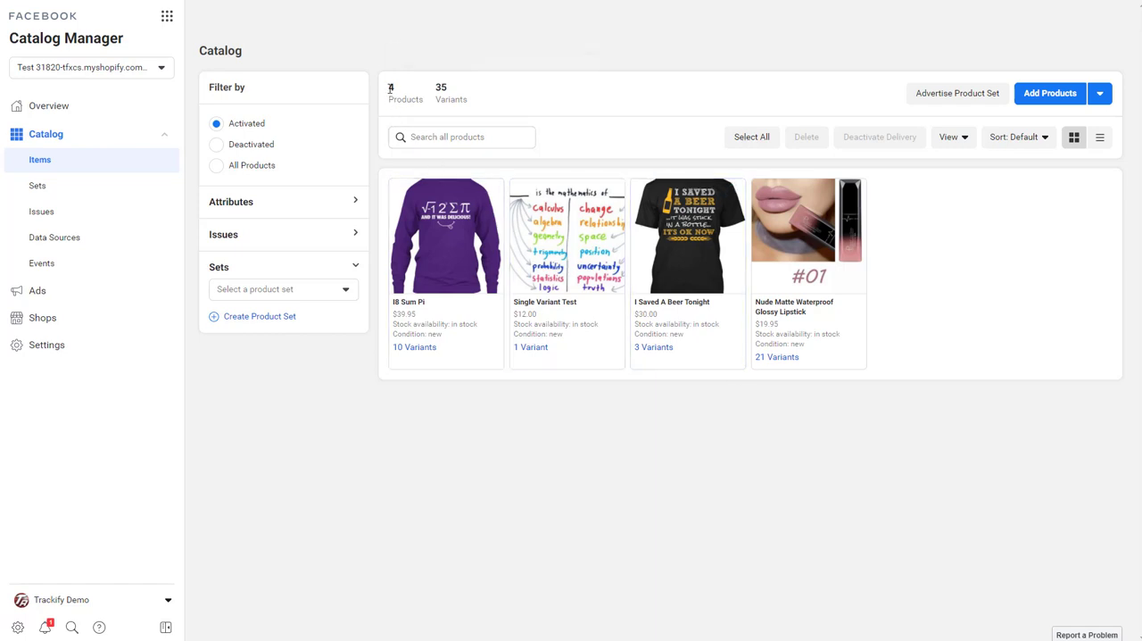
mouse_move(390, 88)
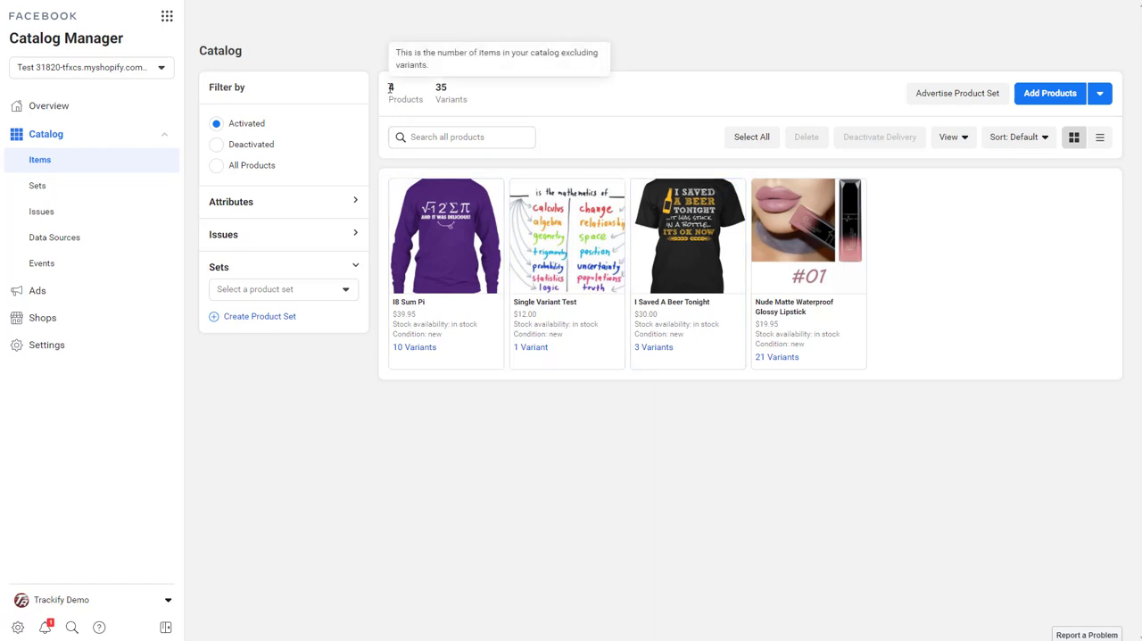
double_click(441, 87)
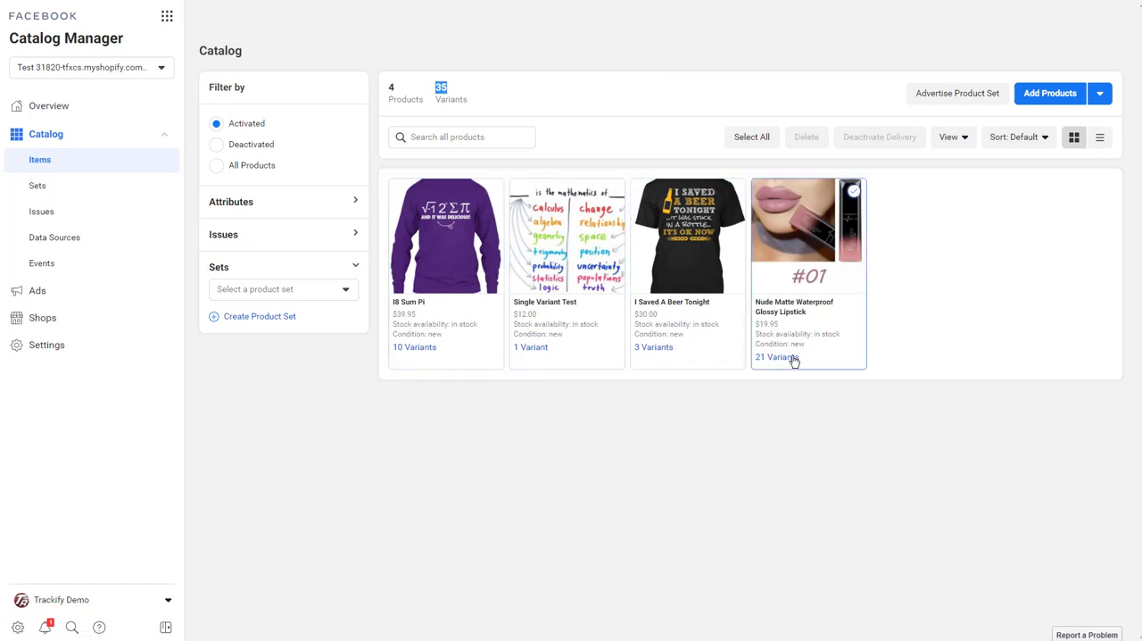
View the catalog's product sets, inspect the I8 Sum Pi product's category and Product Type values, and close its details.
click(36, 185)
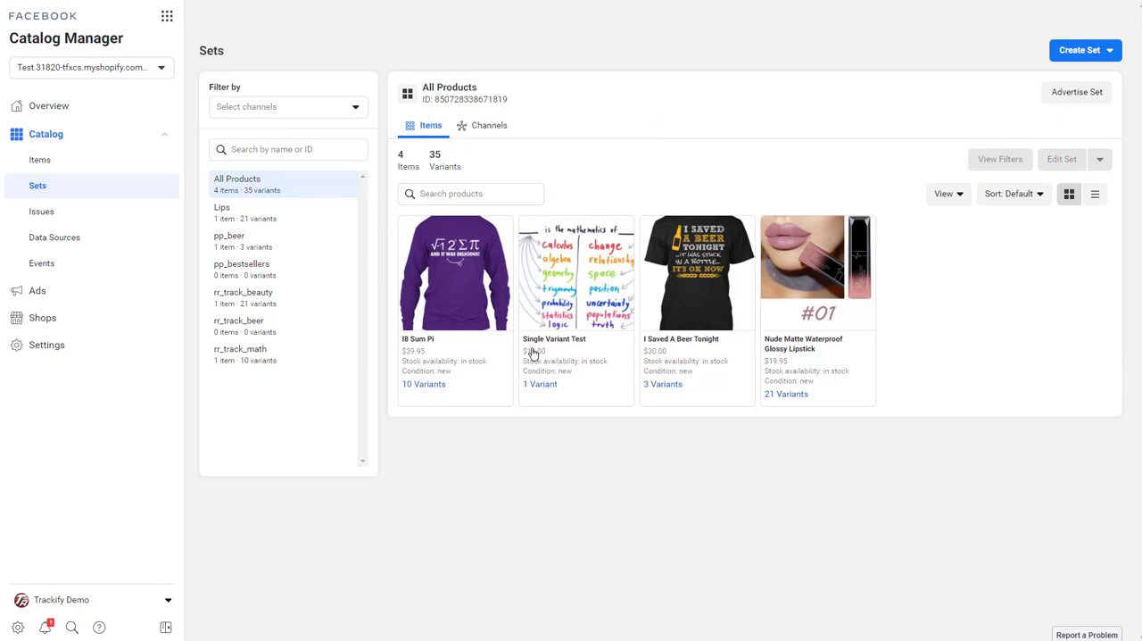
click(467, 292)
click(555, 390)
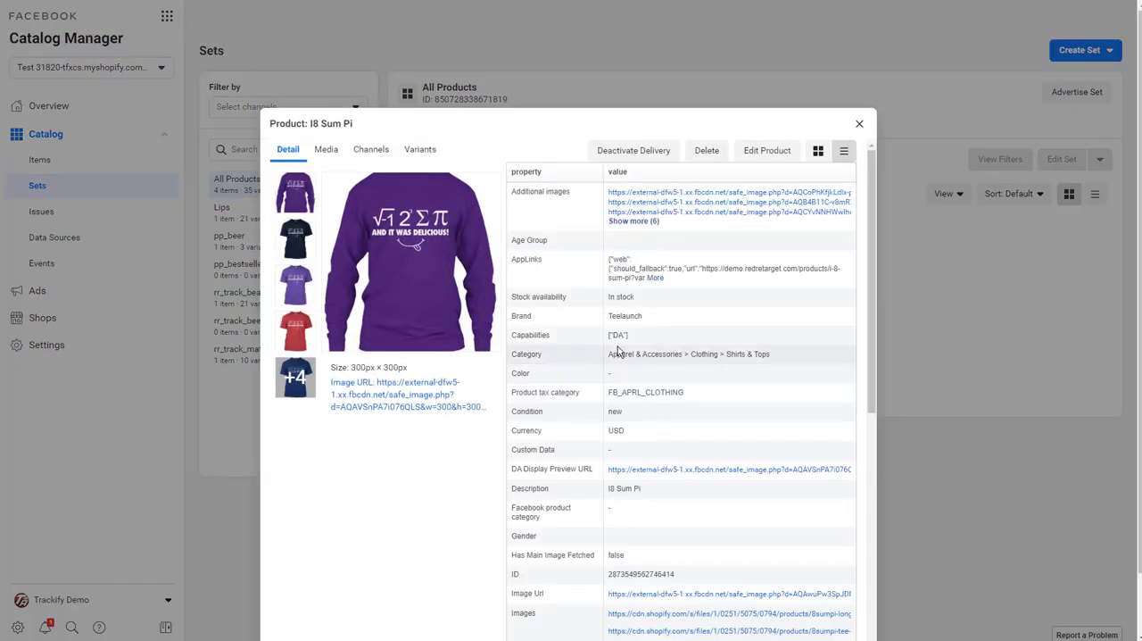
scroll(628, 419, down, 5)
scroll(605, 509, down, 1)
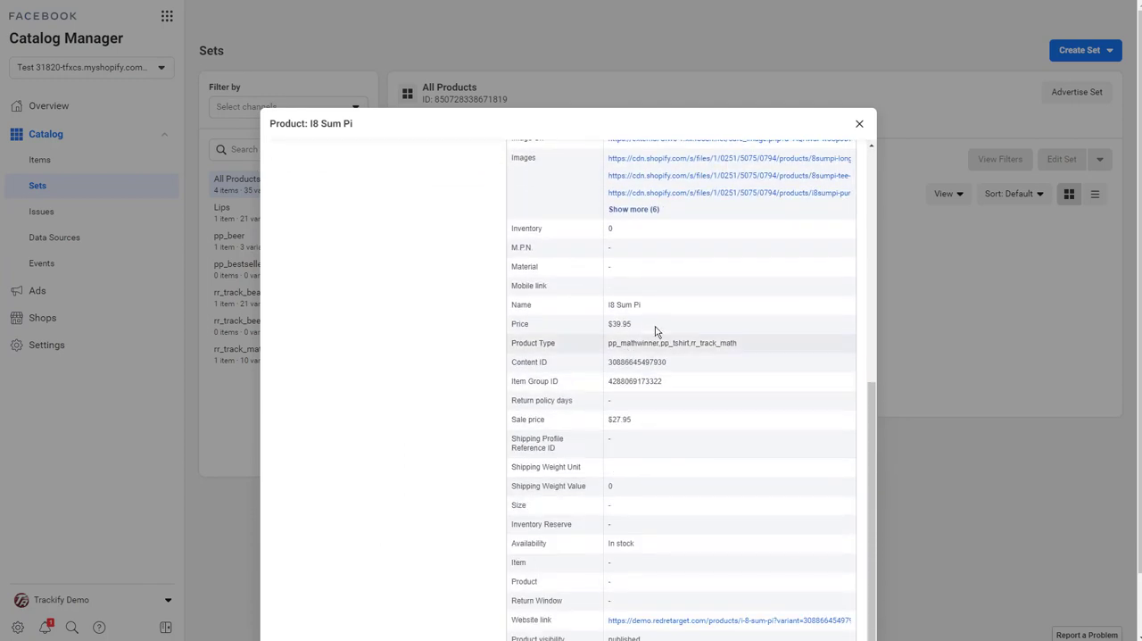
drag(608, 344, 741, 348)
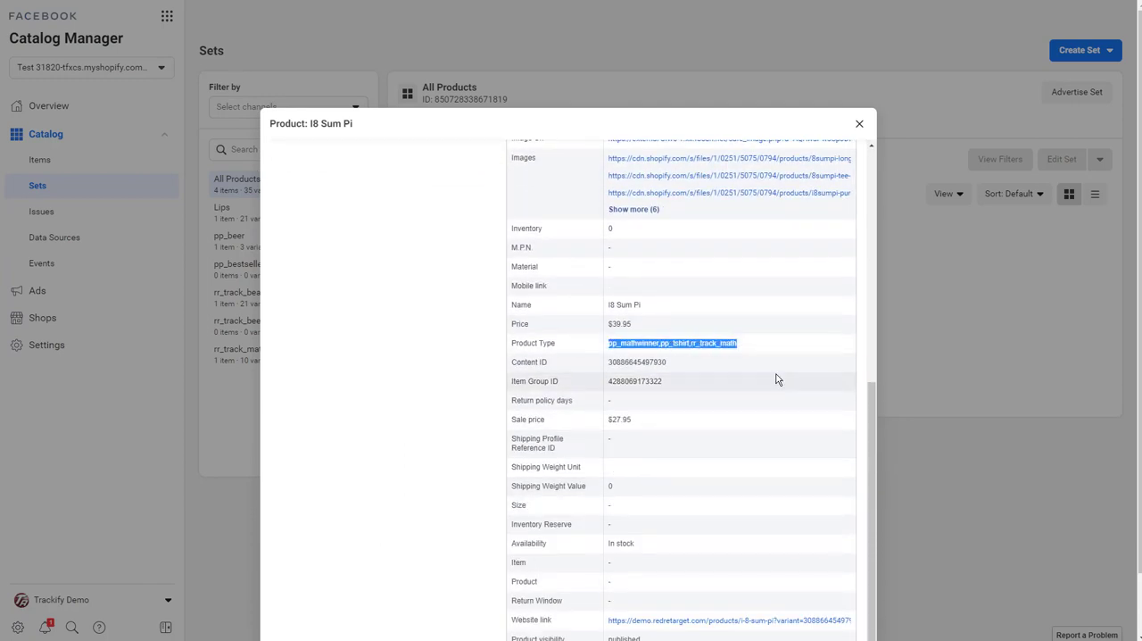
click(859, 123)
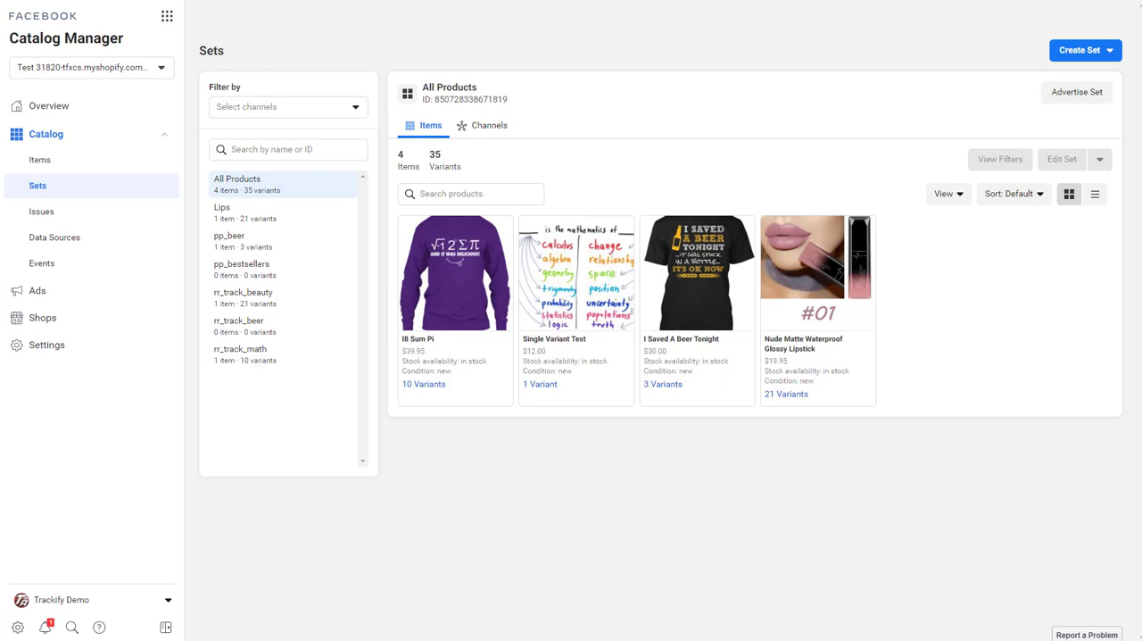
Switch back to Trackify, refresh the catalog list, filter it by tfxcs and check the Test 31820 catalog's updated status count.
key(ctrl+shift+Tab)
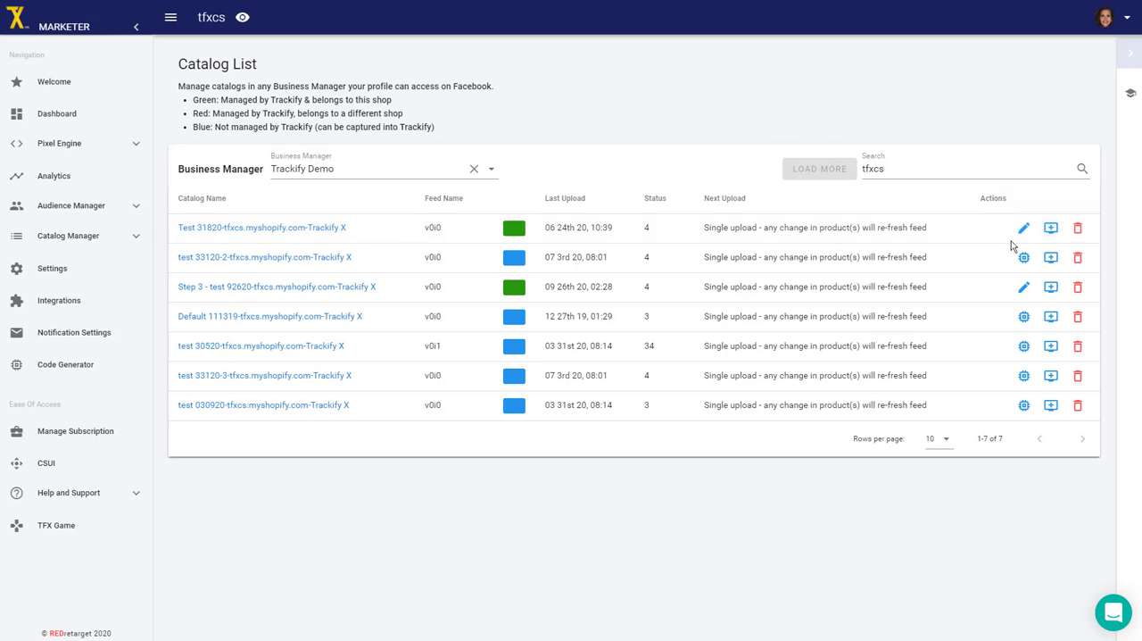
click(50, 0)
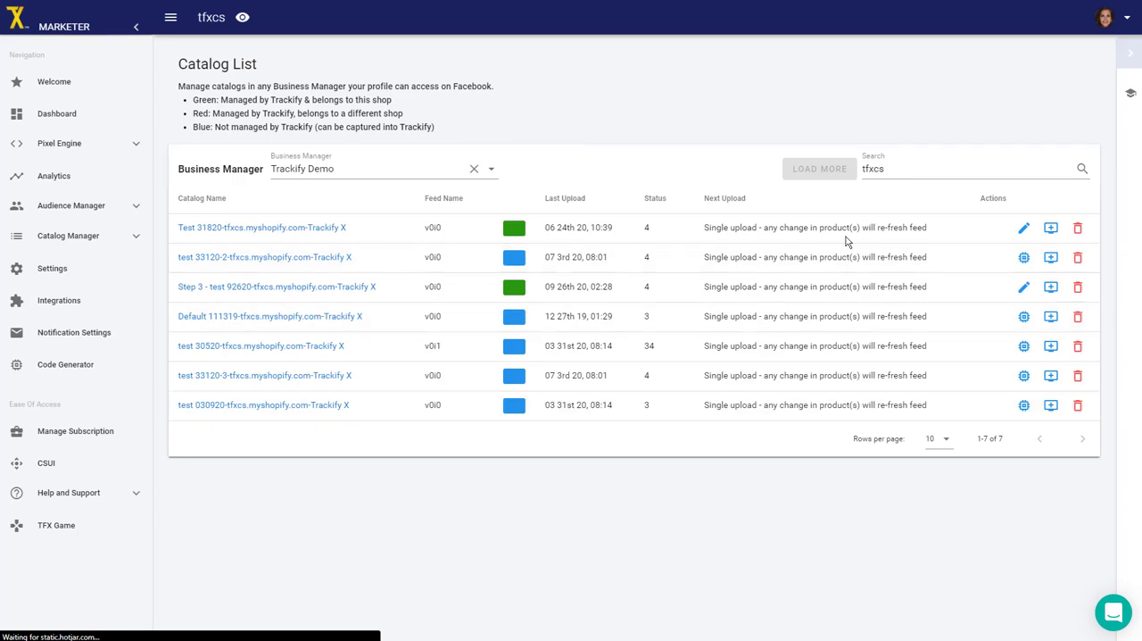
click(889, 208)
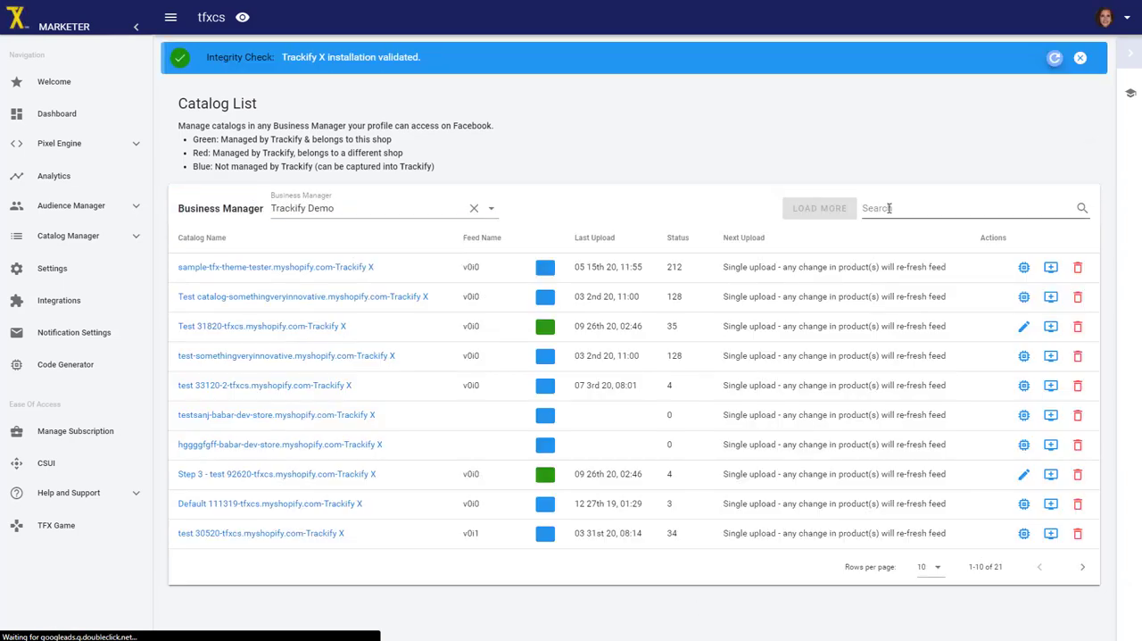
text(tfxcs)
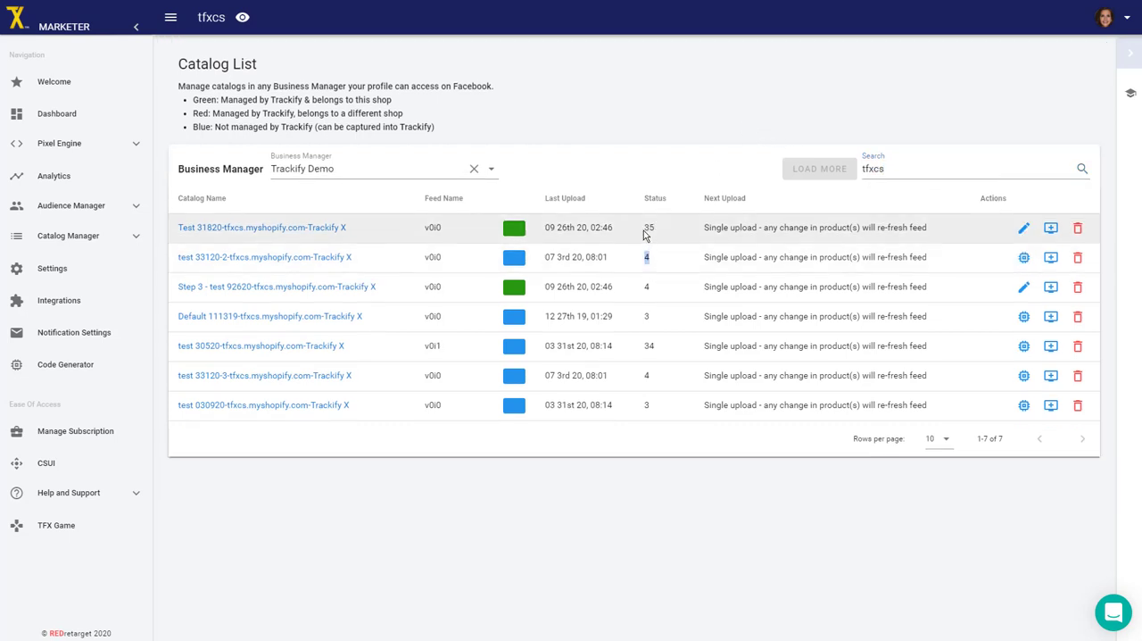
drag(643, 228, 657, 231)
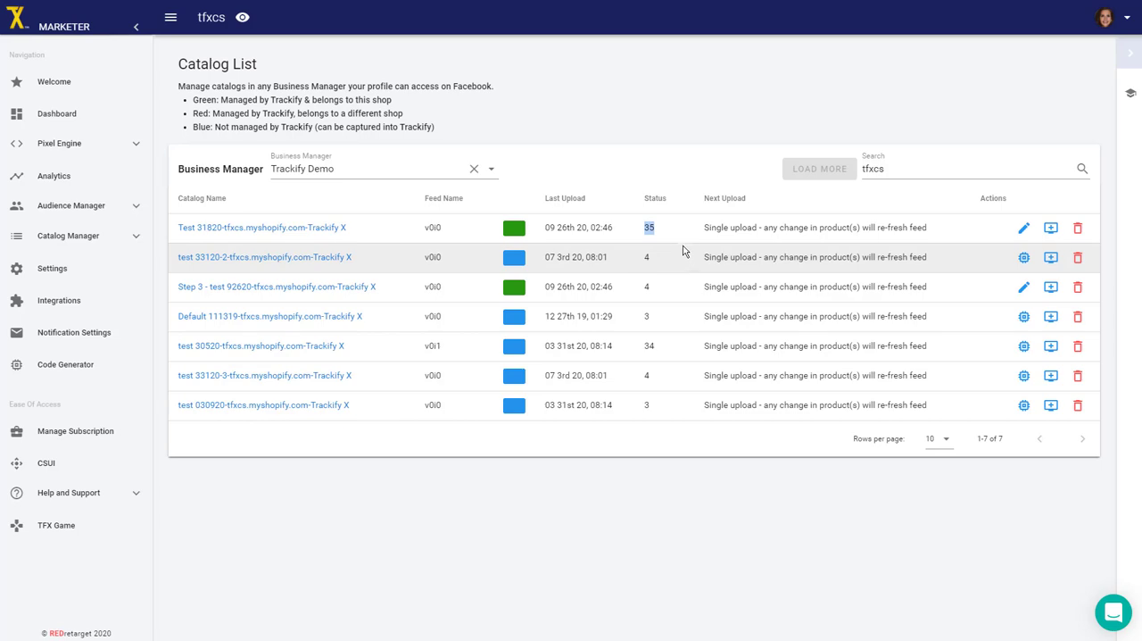